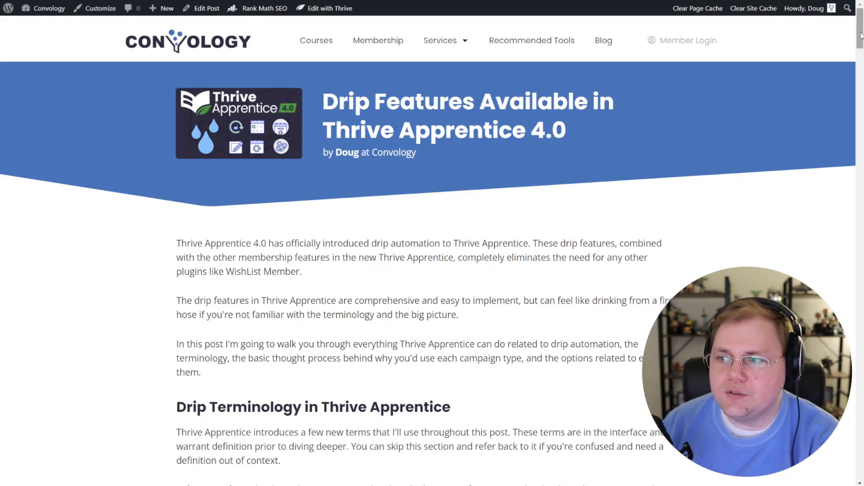
drag(858, 39, 857, 406)
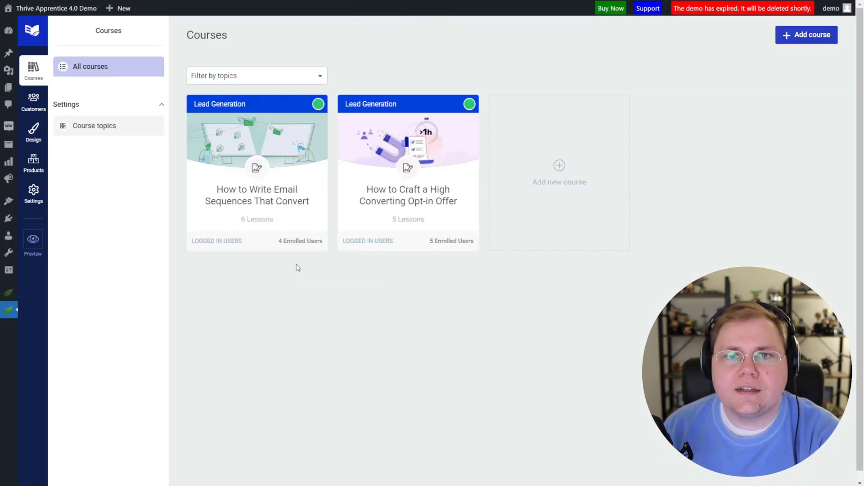
Open the course "How to Write Email Sequences That Convert" and start a new drip campaign for it.
mouse_move(270, 214)
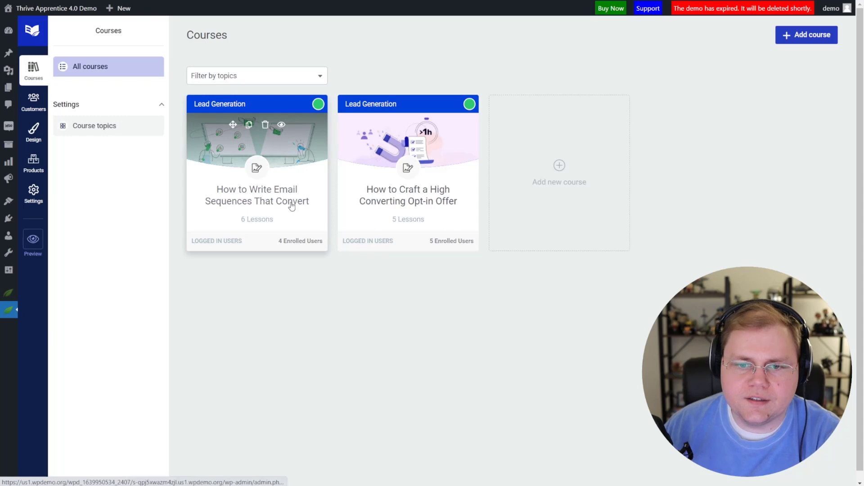
click(290, 205)
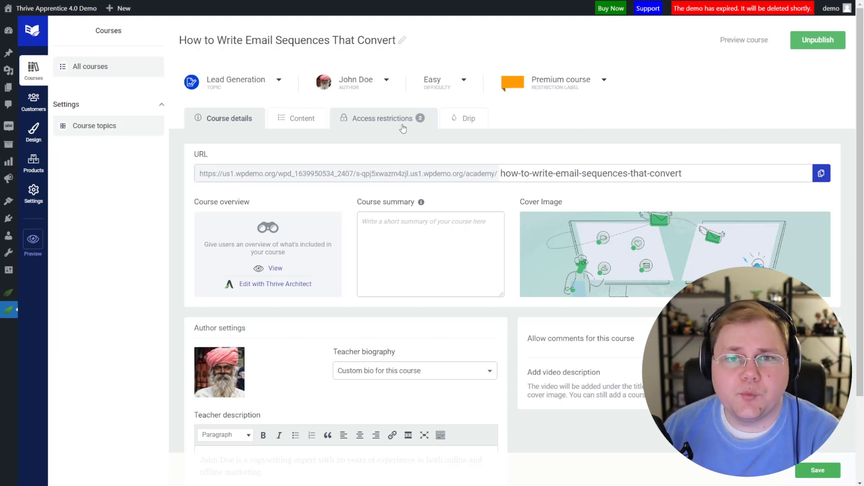
click(460, 124)
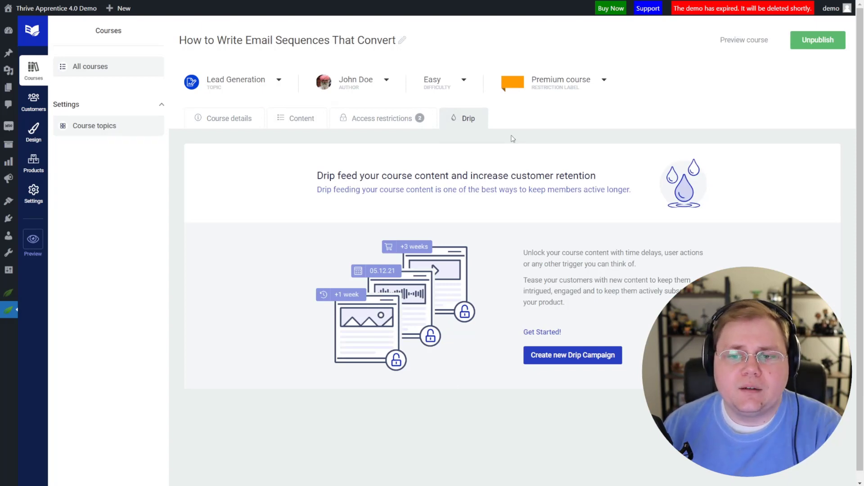
click(568, 356)
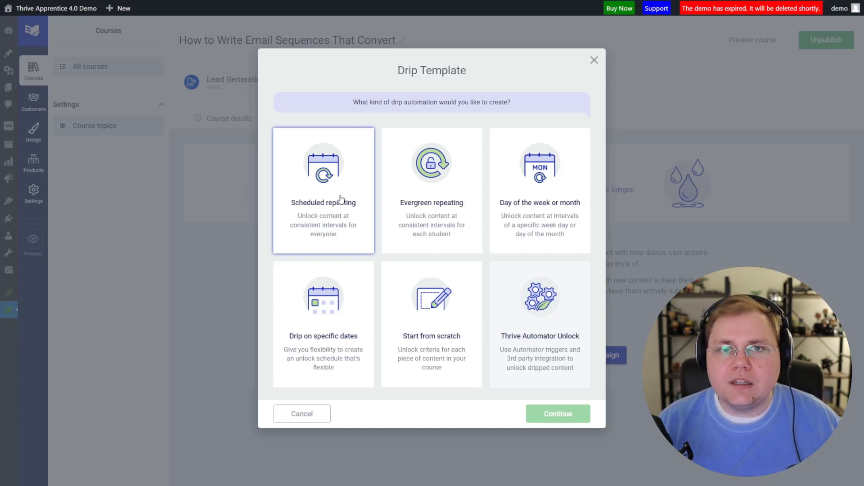
Choose the Scheduled repeating drip template and open its campaign settings.
click(426, 227)
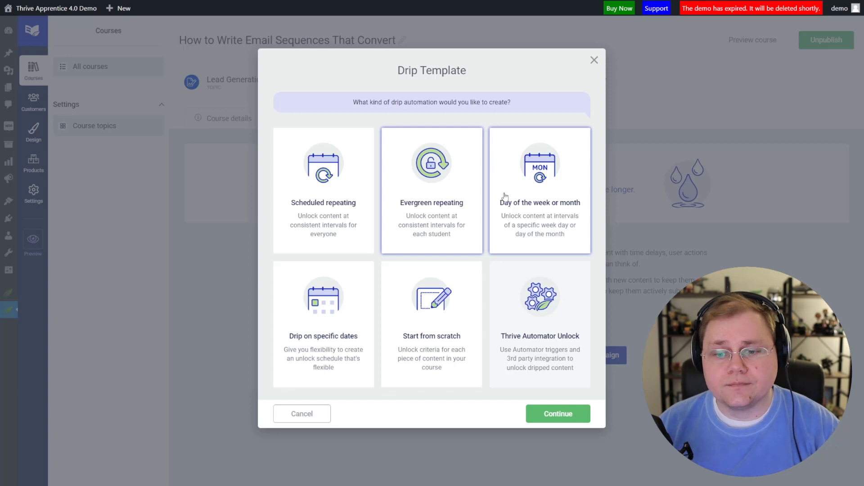
click(315, 343)
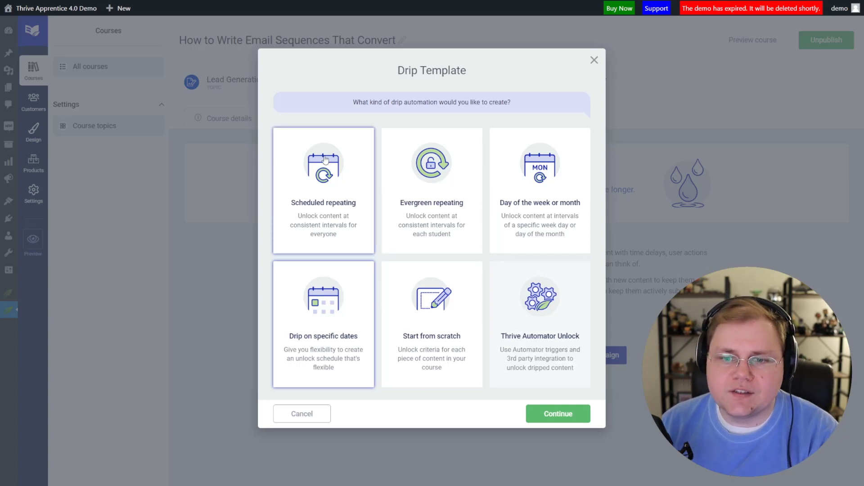
click(346, 224)
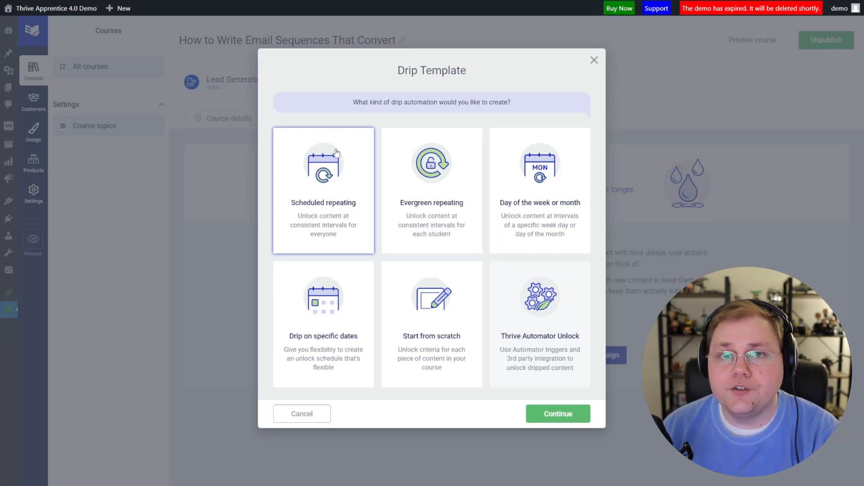
double_click(341, 169)
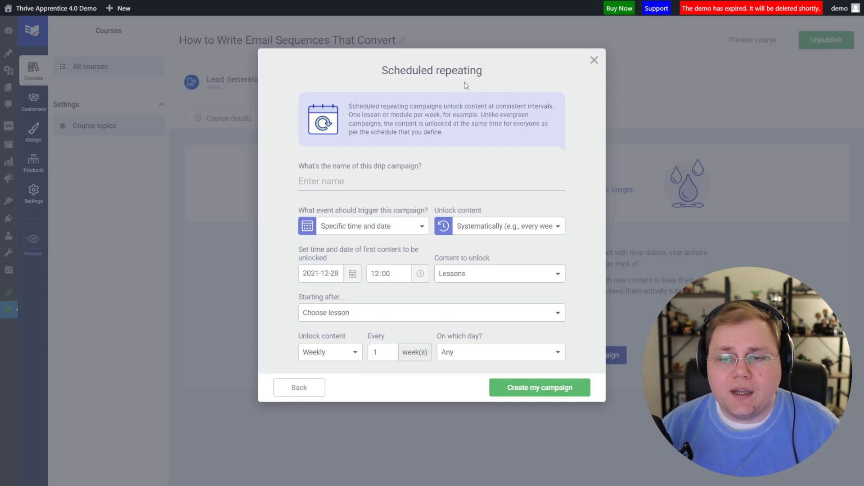
Name the drip campaign "Scheduled Repeating Demo".
click(350, 183)
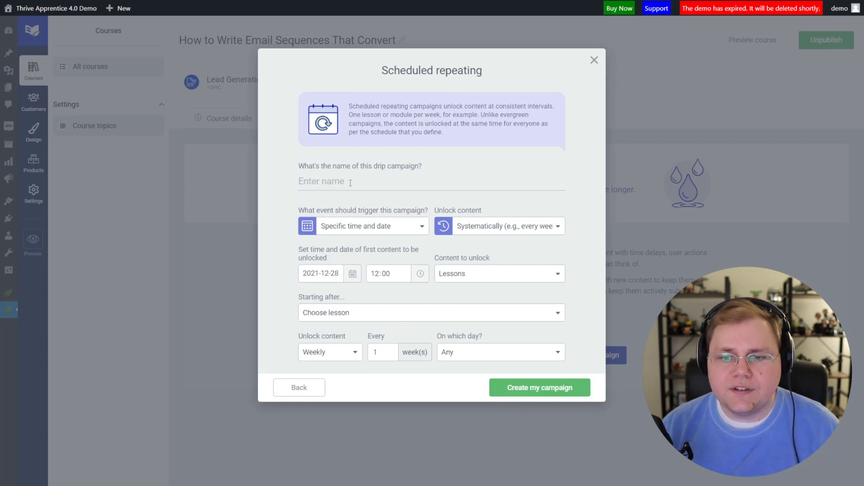
text(Scheduled Rep)
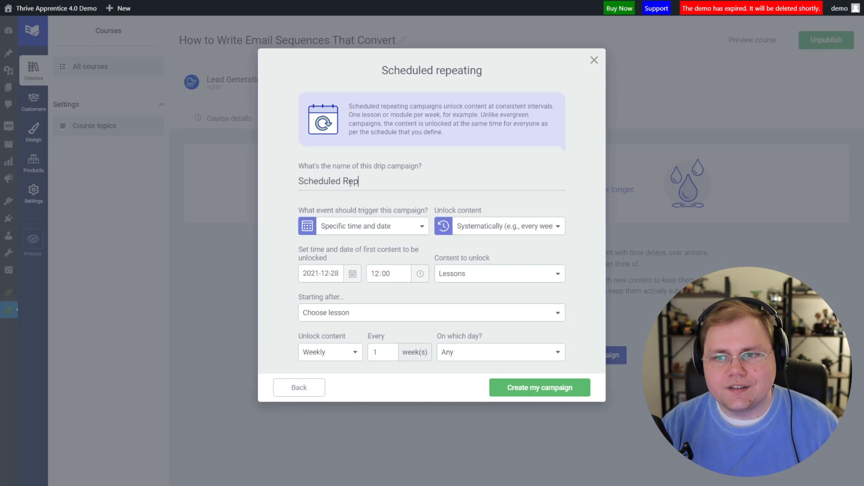
text(eating Demo)
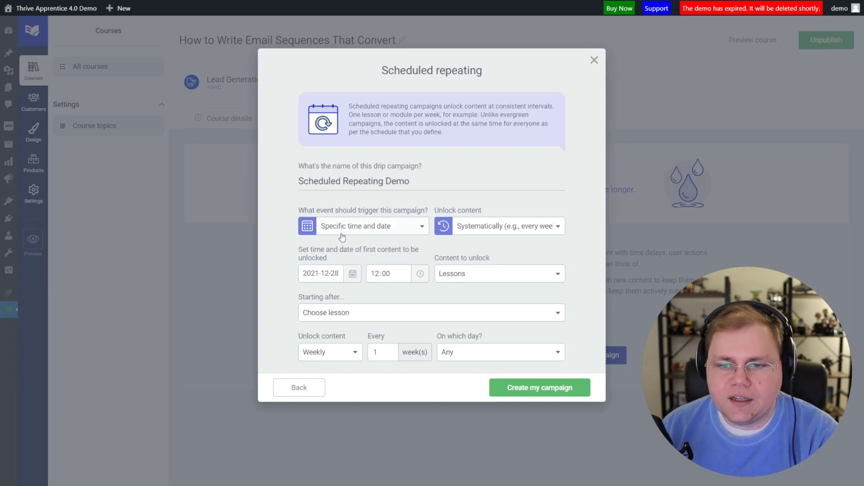
Try User purchases product as the campaign's trigger event and return it to Specific time and date.
click(418, 230)
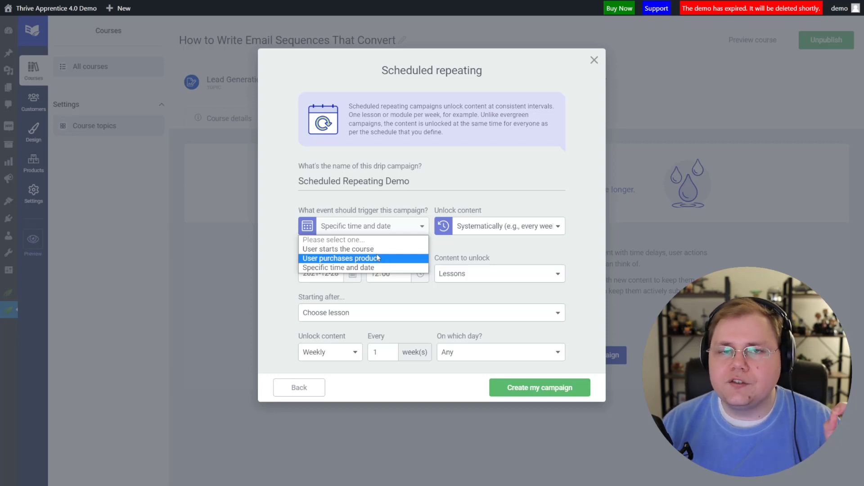
key(Up)
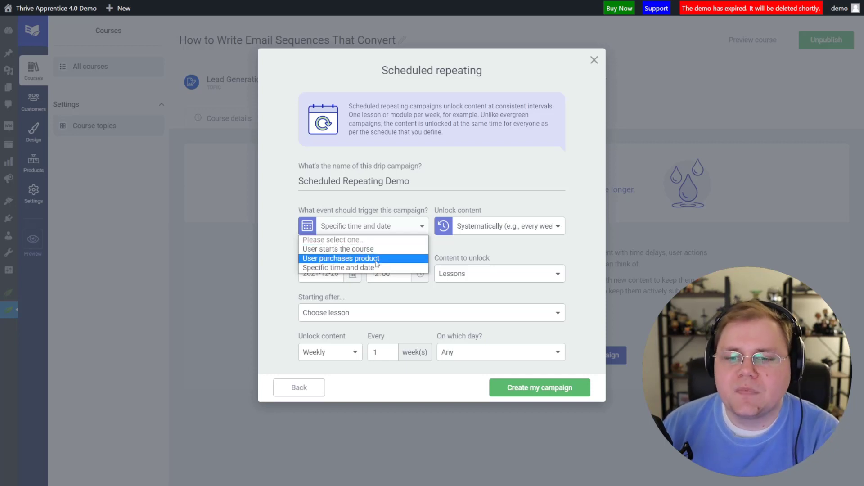
click(350, 260)
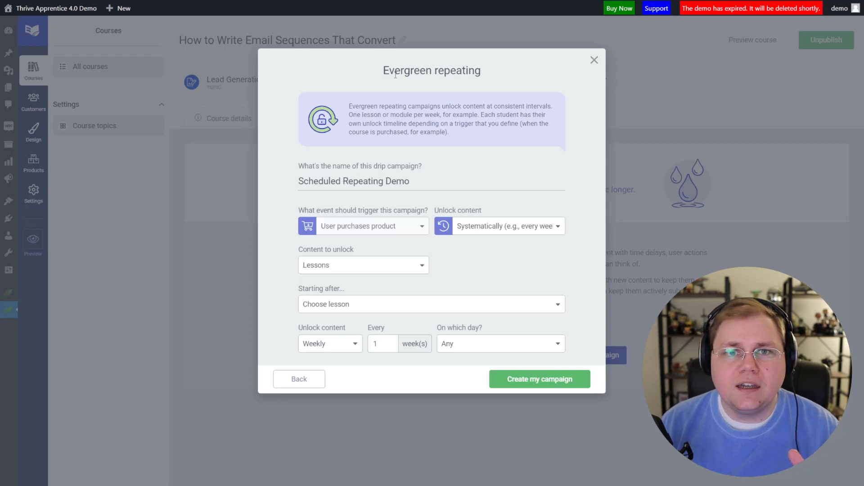
click(420, 227)
click(359, 266)
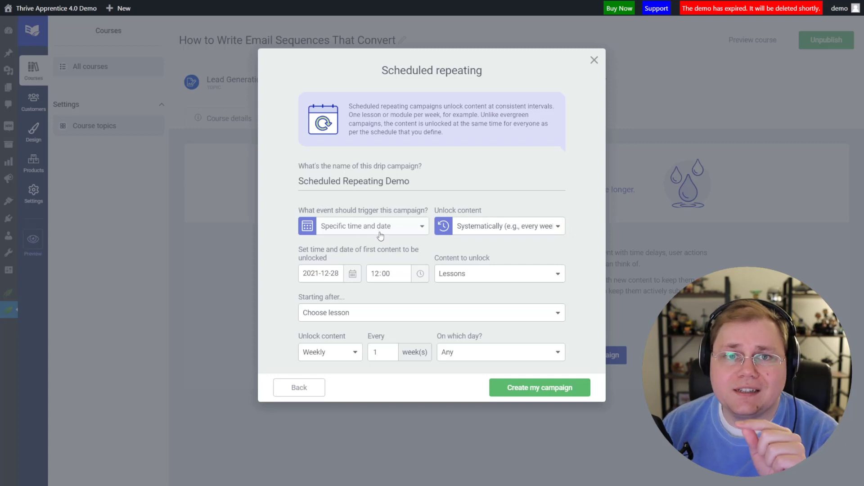
Review the available options for the unlock method and for the type of content to unlock.
click(498, 228)
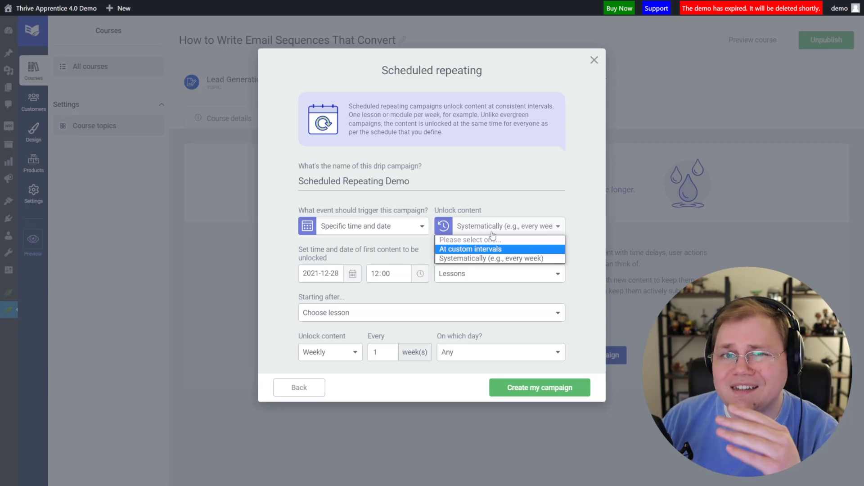
click(506, 203)
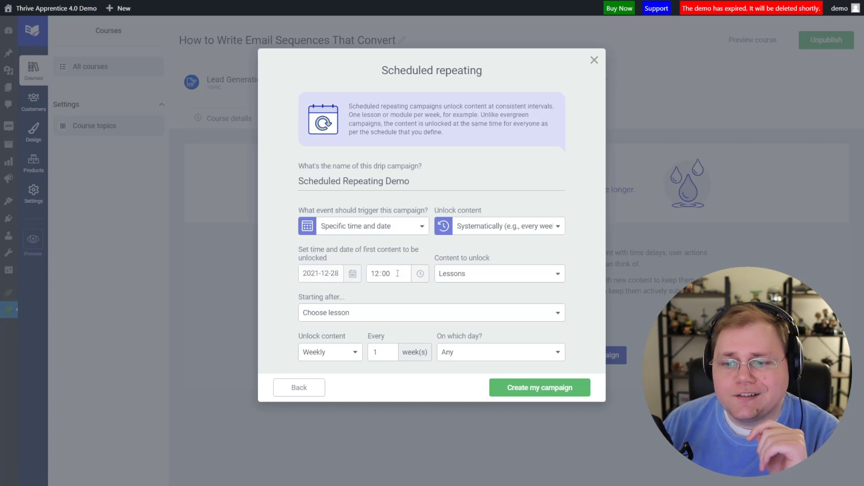
click(485, 278)
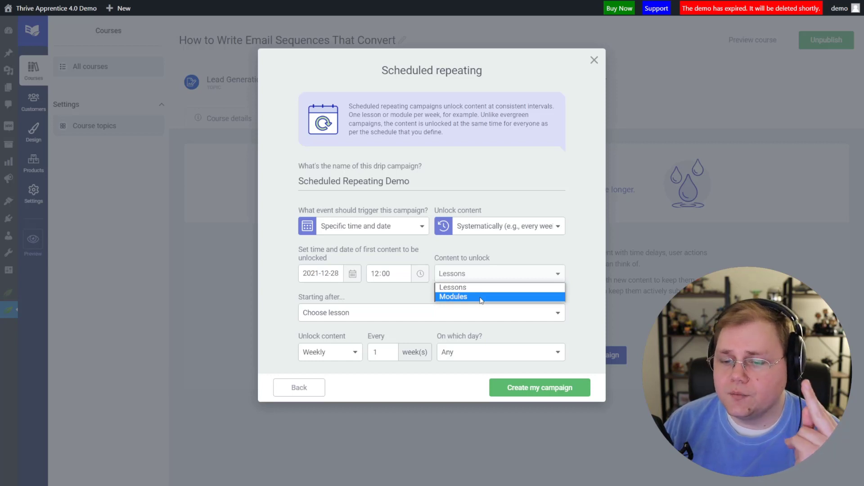
click(328, 312)
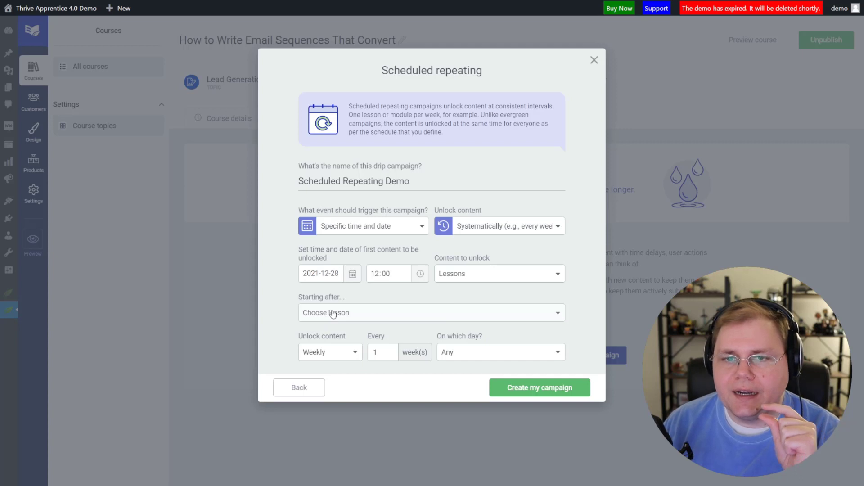
Set unlocking to start after lesson L1, The Welcome Sequence, keeping a weekly interval on any day, and create the campaign.
click(336, 313)
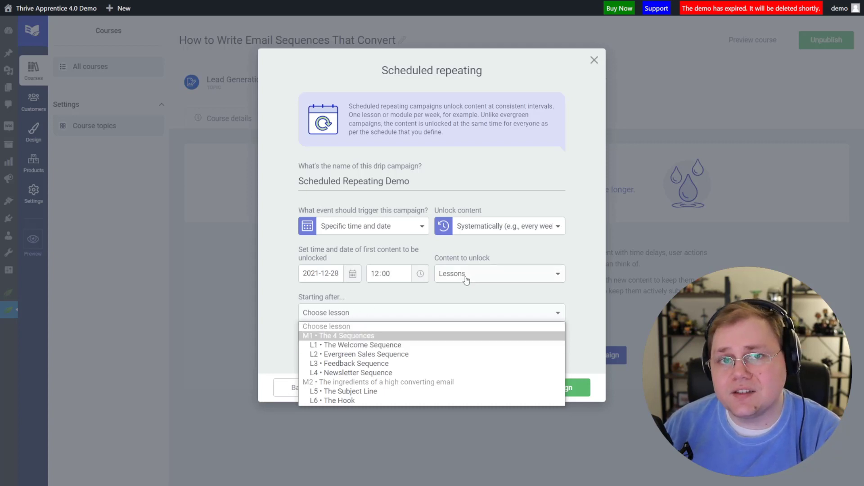
click(348, 345)
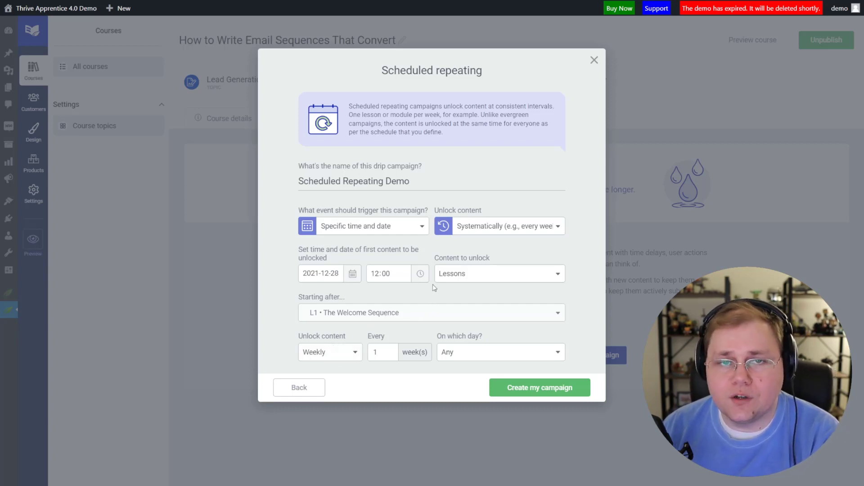
click(345, 357)
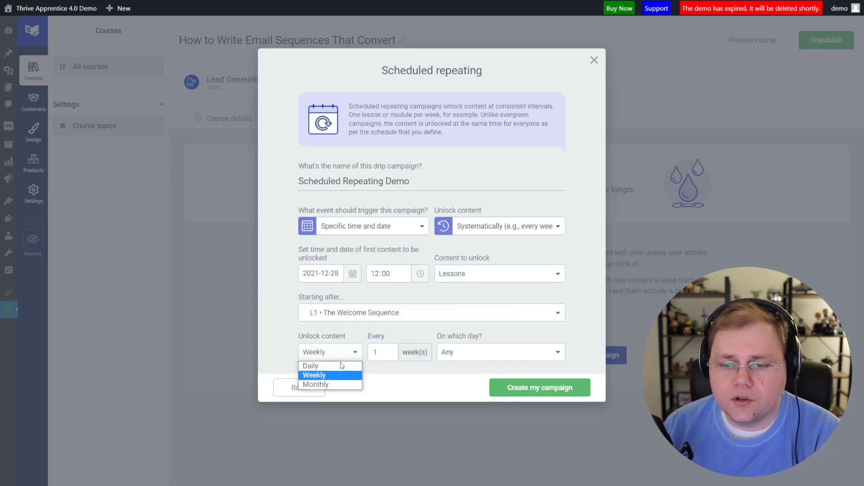
click(394, 334)
click(467, 353)
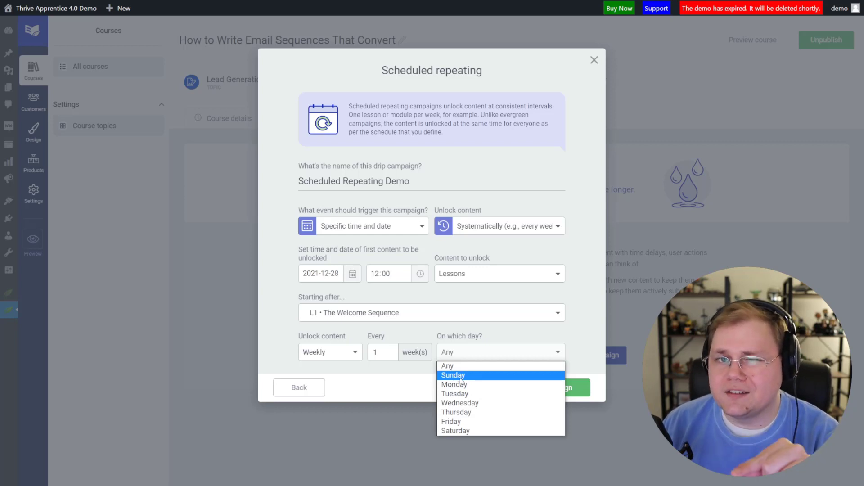
click(386, 382)
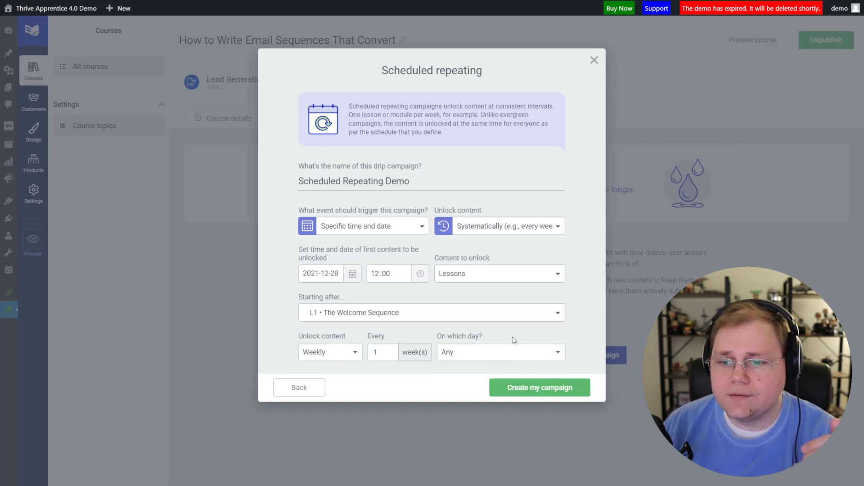
click(533, 390)
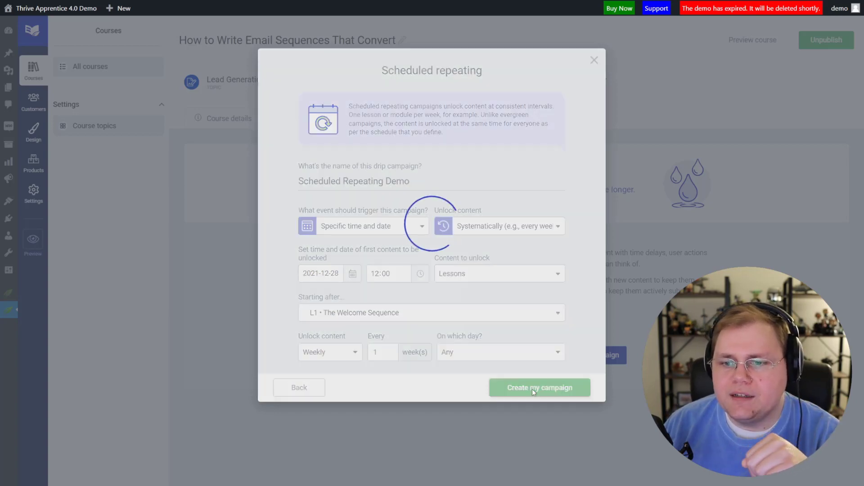
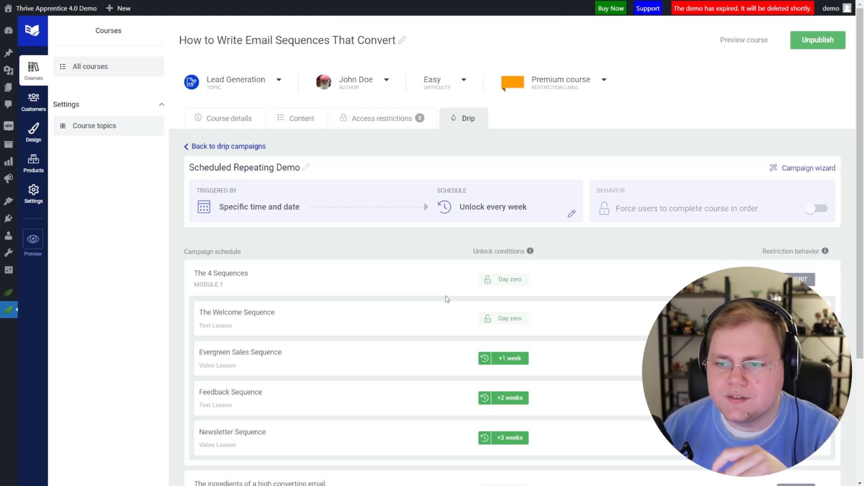
Examine the new campaign's trigger and schedule summary and the unlock conditions of its modules and lessons.
scroll(437, 287, down, 2)
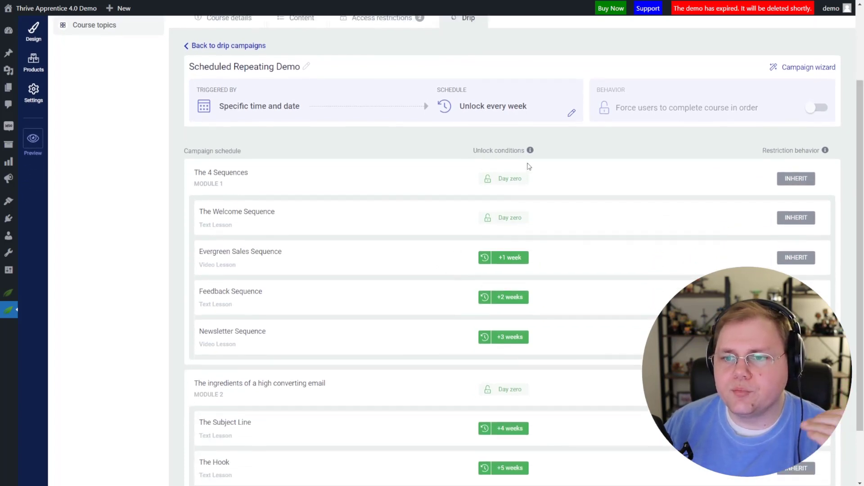
scroll(527, 167, up, 2)
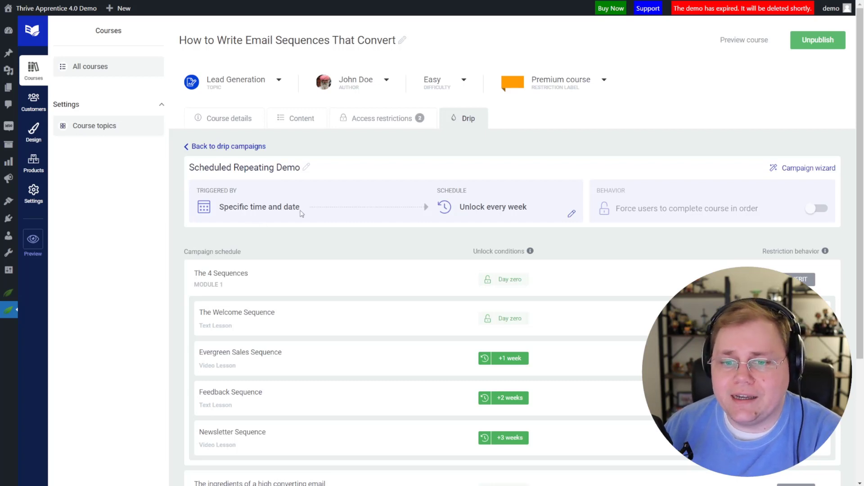
drag(301, 213, 220, 211)
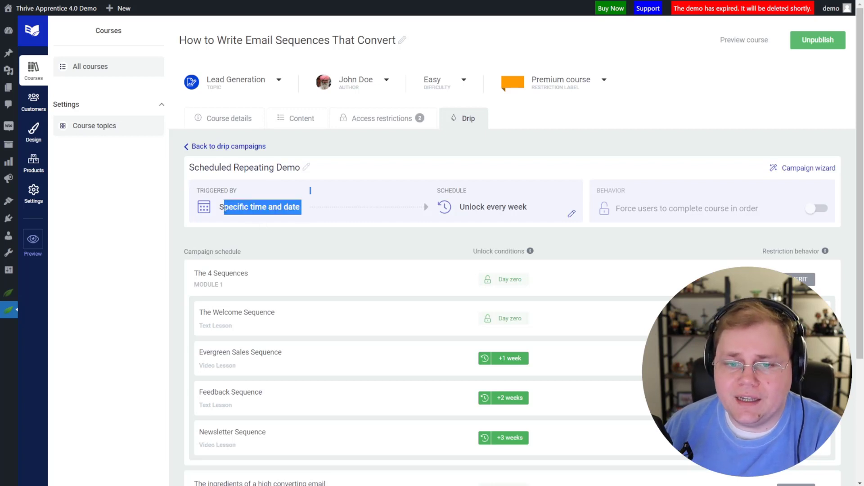
click(398, 230)
drag(527, 207, 447, 220)
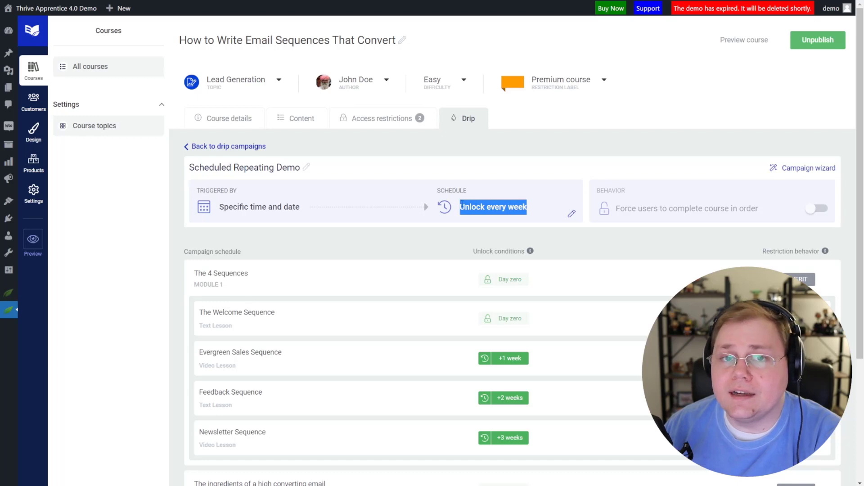
click(428, 238)
scroll(421, 290, down, 2)
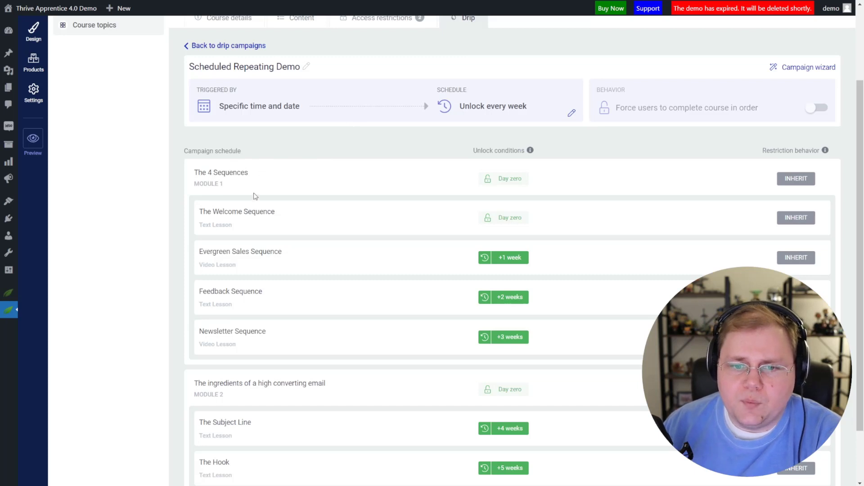
mouse_move(508, 183)
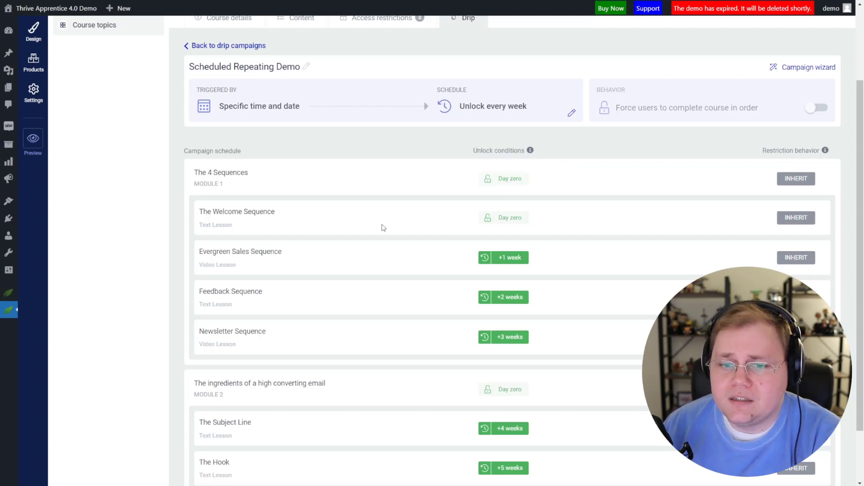
mouse_move(502, 219)
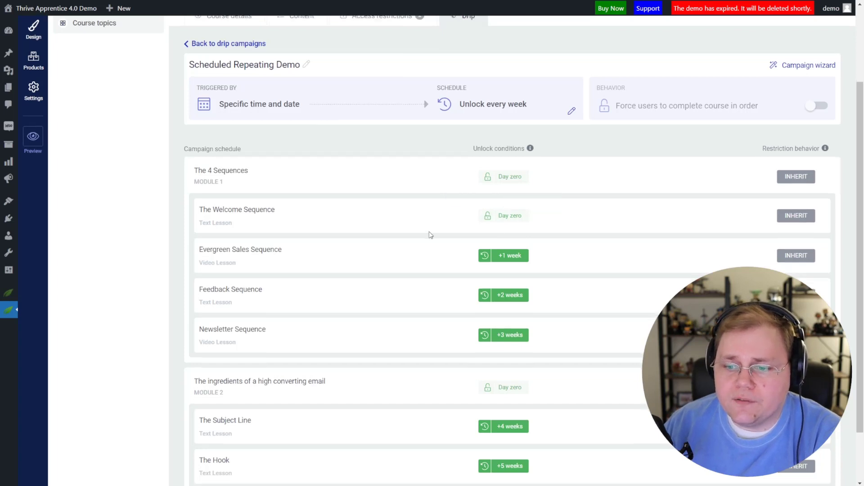
scroll(430, 235, down, 1)
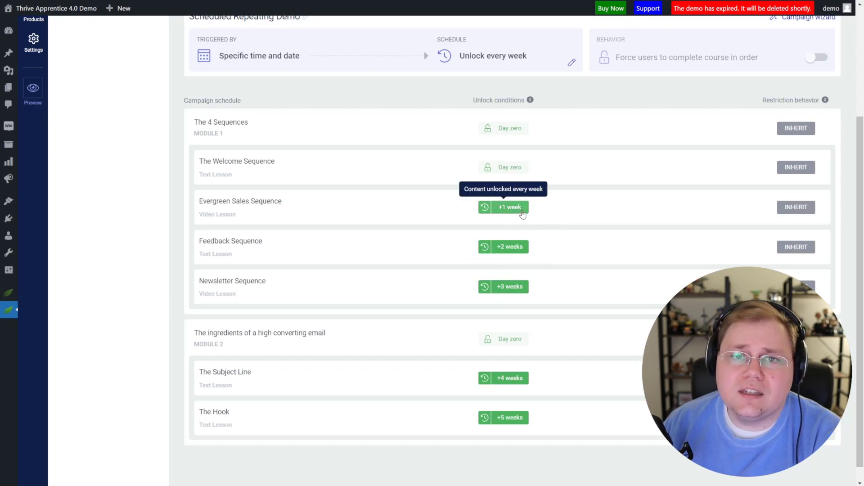
Review which new unlock conditions can be added to the Evergreen Sales Sequence lesson, closing its Unlock Conditions without saving.
scroll(502, 189, down, 1)
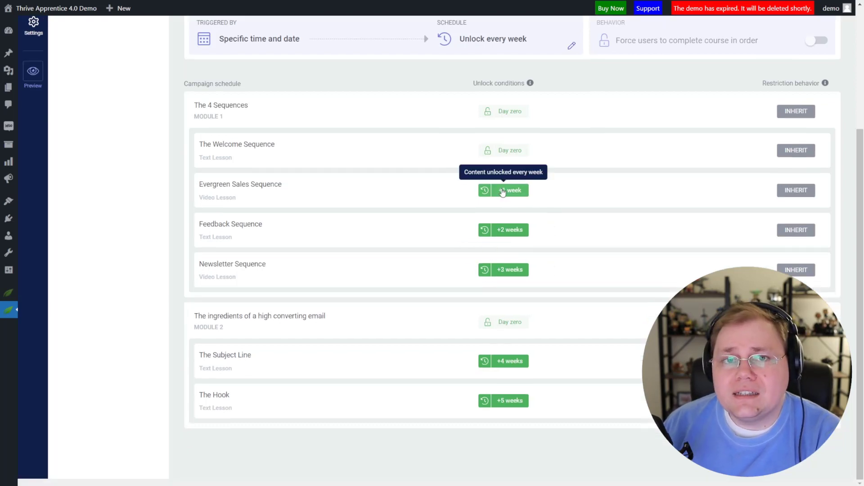
click(503, 193)
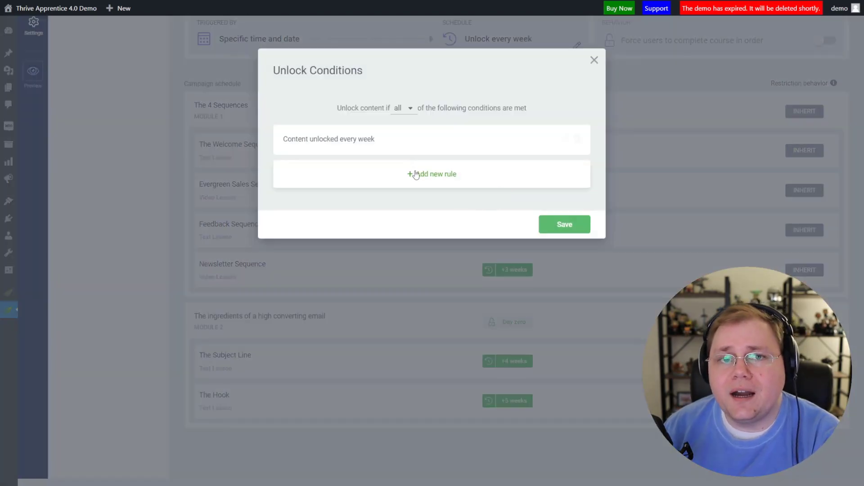
click(442, 178)
click(403, 196)
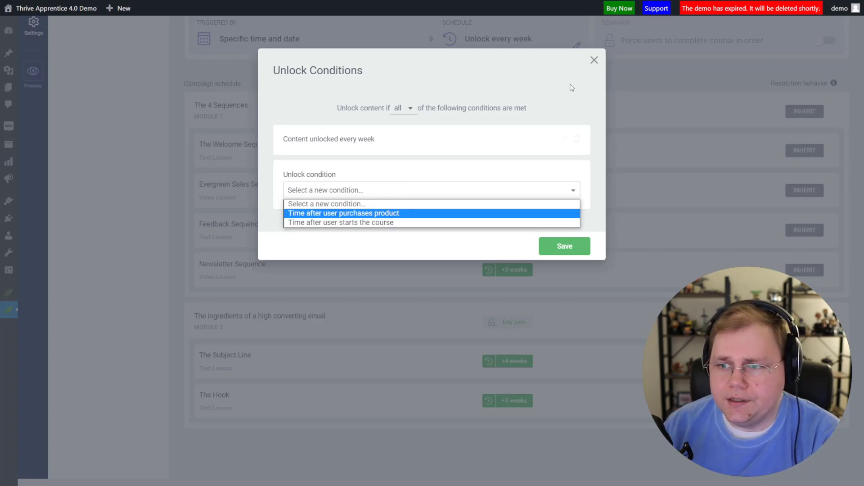
click(594, 61)
click(593, 60)
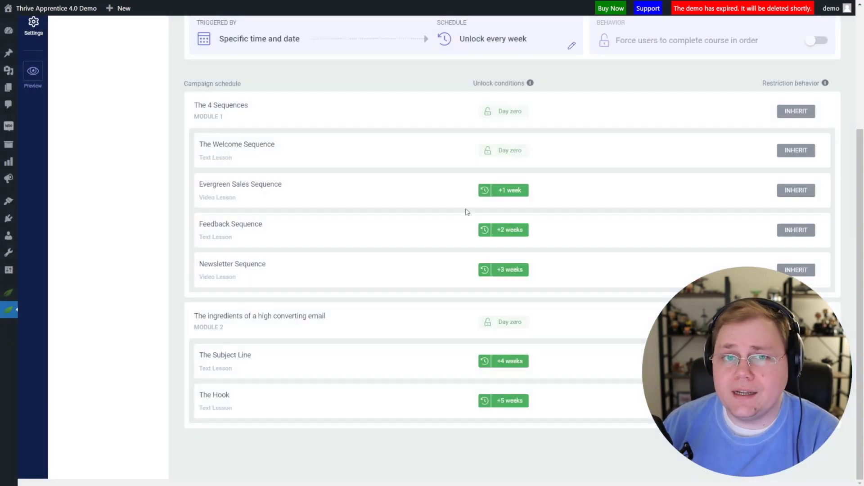
mouse_move(503, 191)
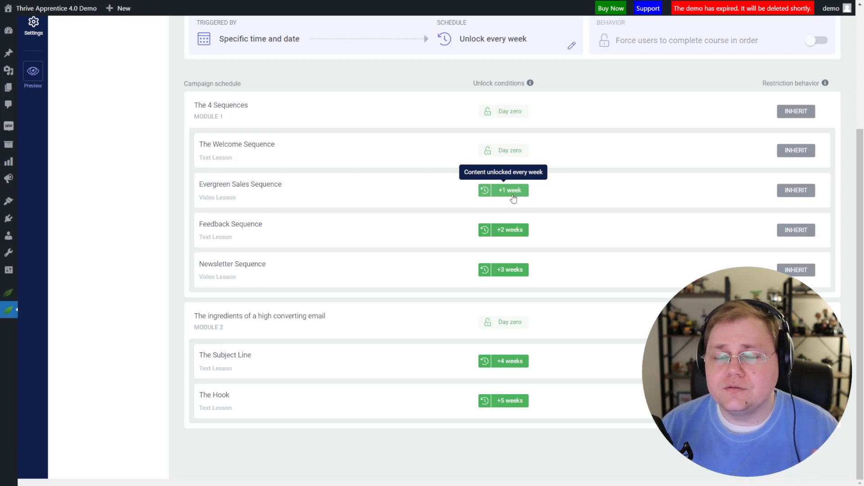
Return to the course's drip campaign list and start a new campaign from the Evergreen repeating template.
scroll(514, 199, up, 2)
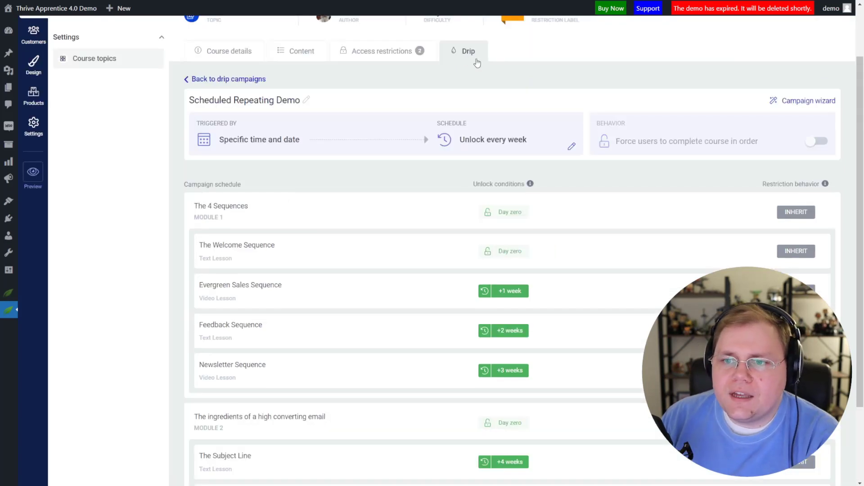
click(455, 53)
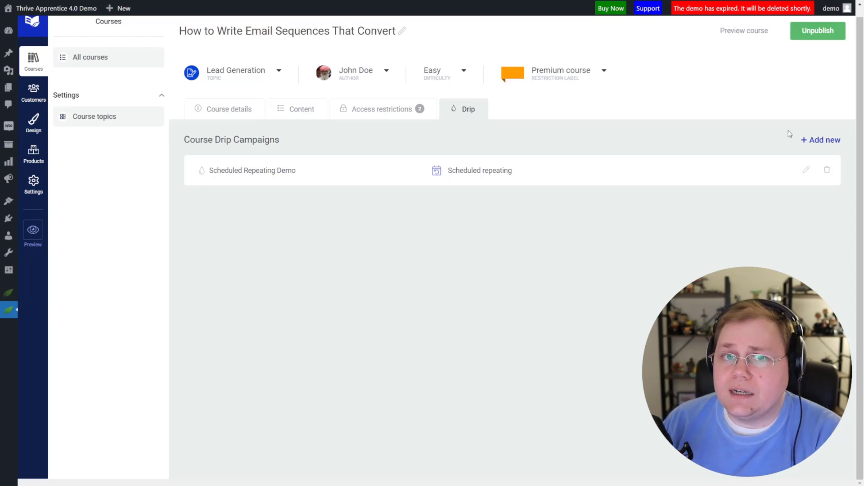
click(827, 140)
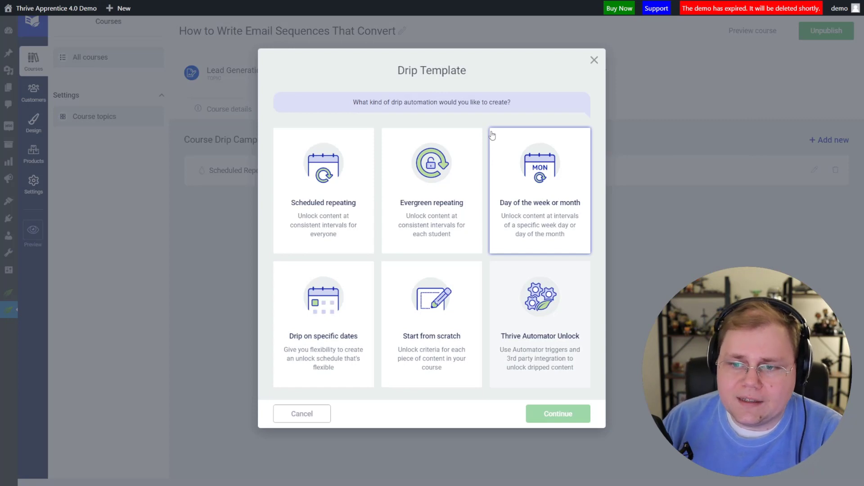
click(423, 186)
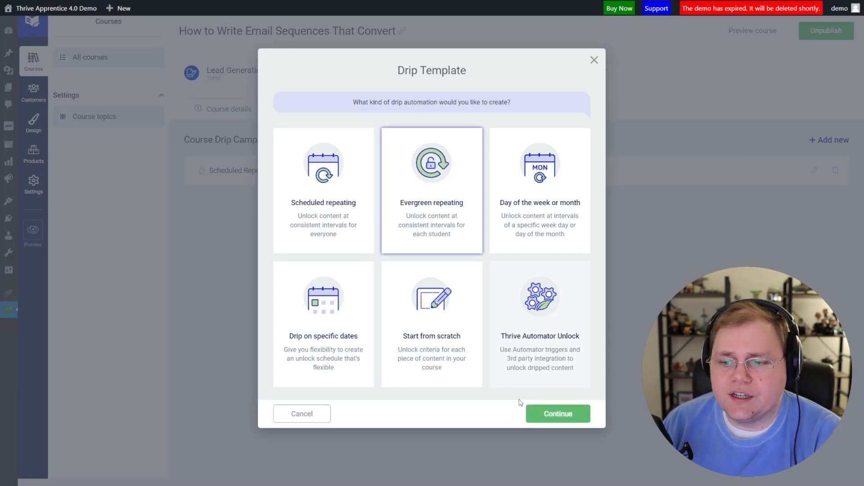
click(565, 409)
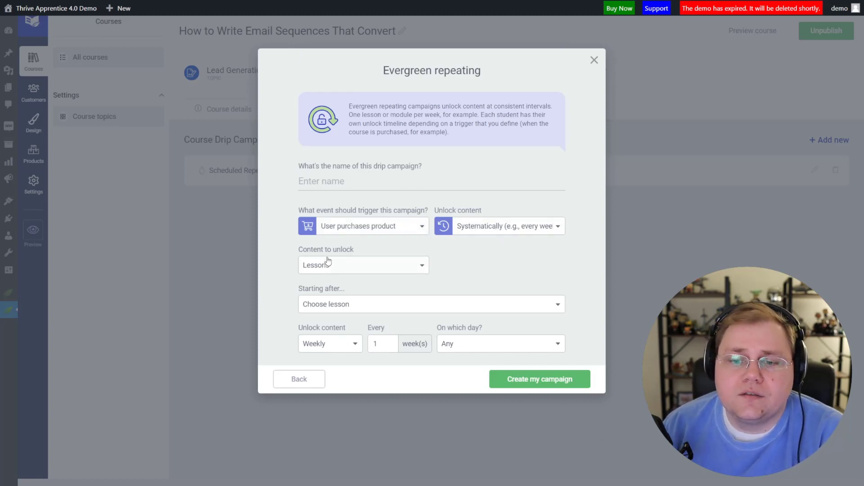
Set the evergreen campaign to unlock modules on a daily interval.
click(347, 267)
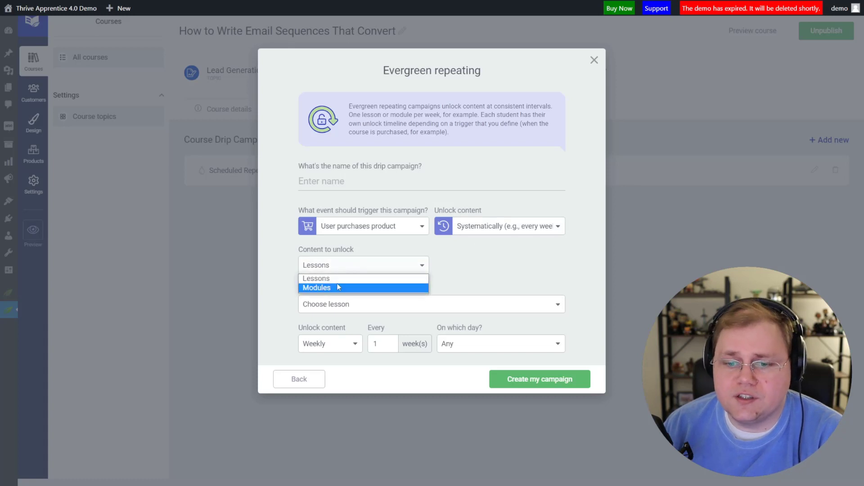
click(339, 286)
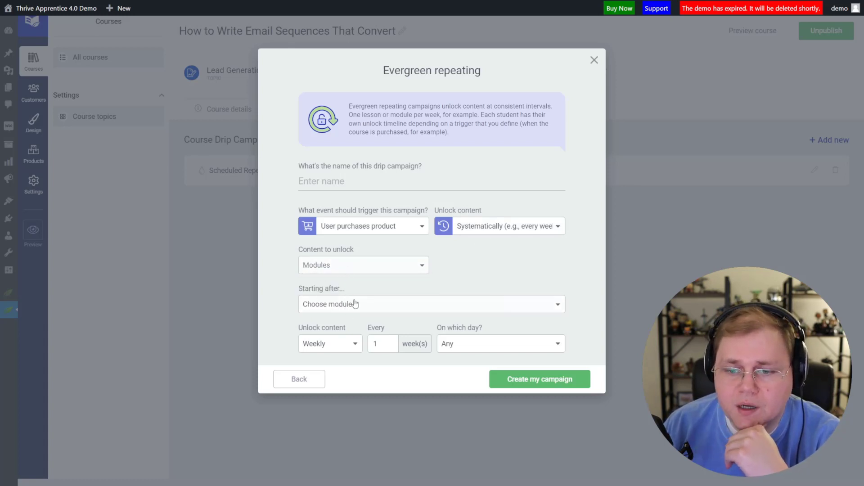
click(354, 346)
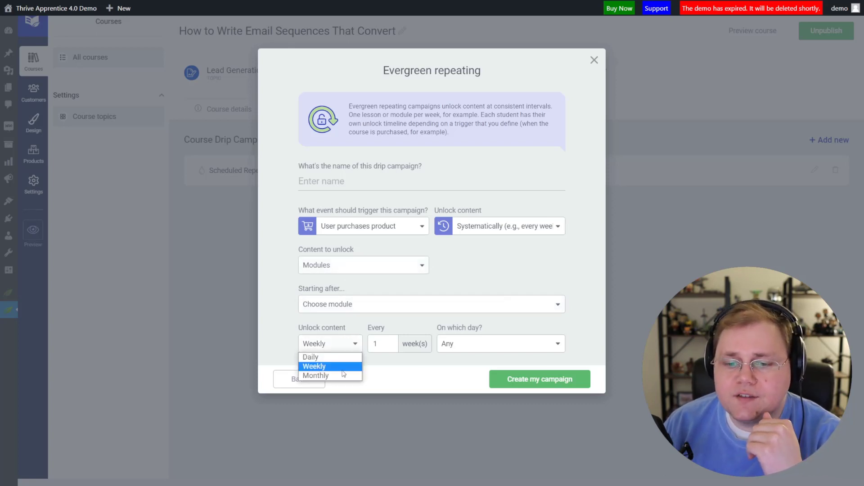
click(341, 367)
click(343, 348)
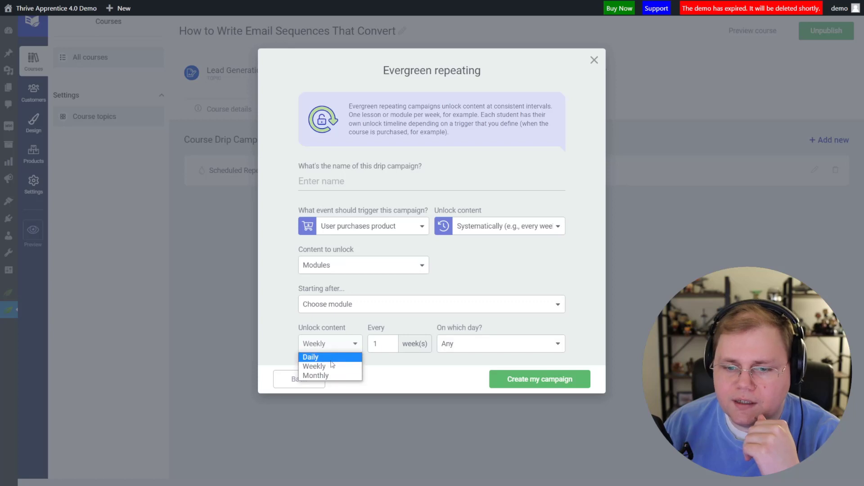
click(333, 358)
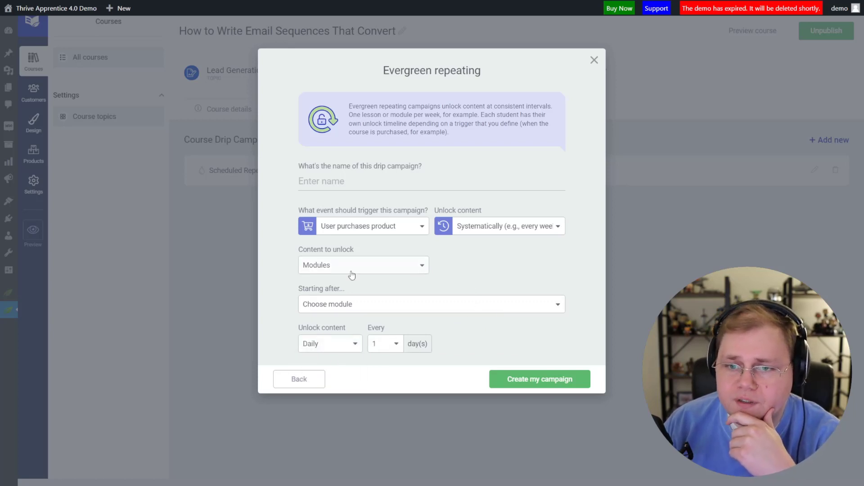
Name the campaign Evergreen Repeating Demo, start unlocking after module M1, The 4 Sequences, and create it.
click(541, 382)
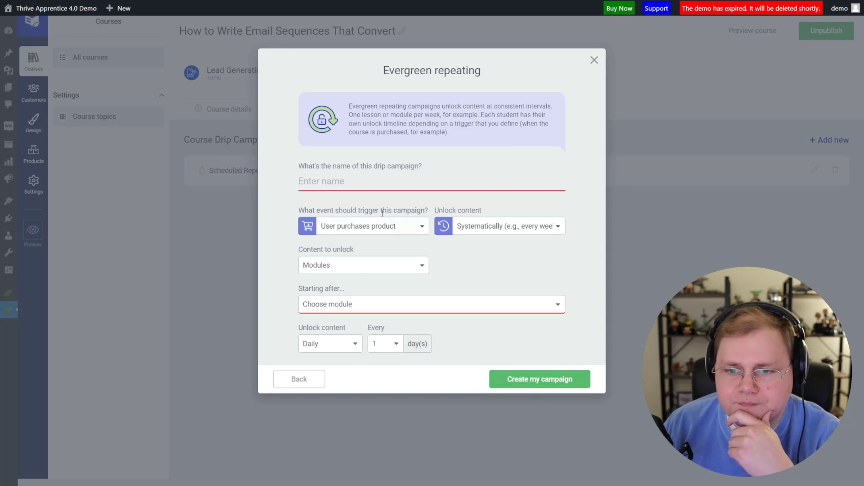
text(Ev)
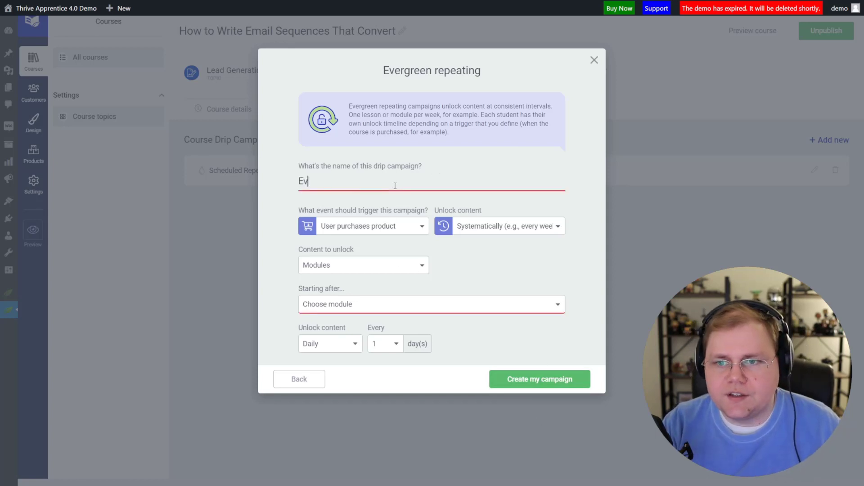
text(ergreen Repeating Demo)
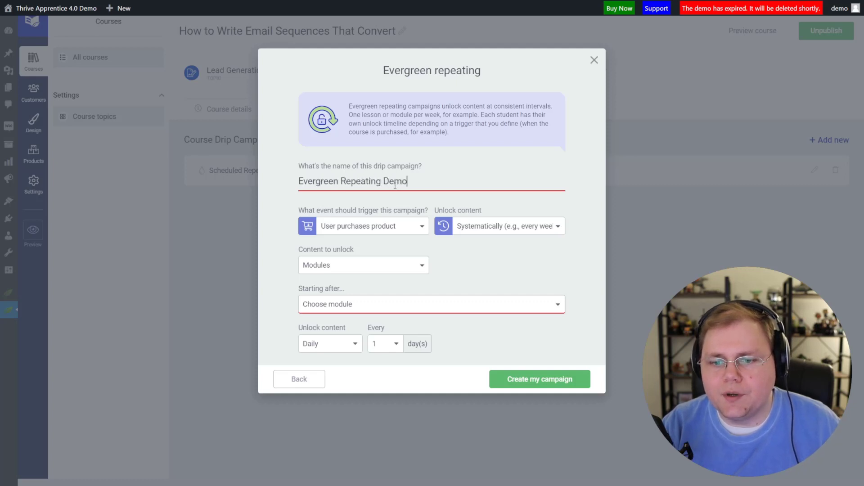
click(455, 309)
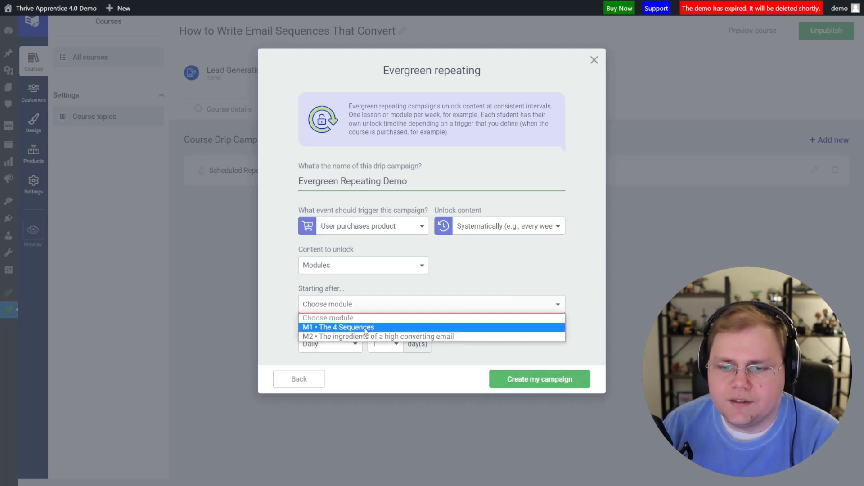
click(455, 328)
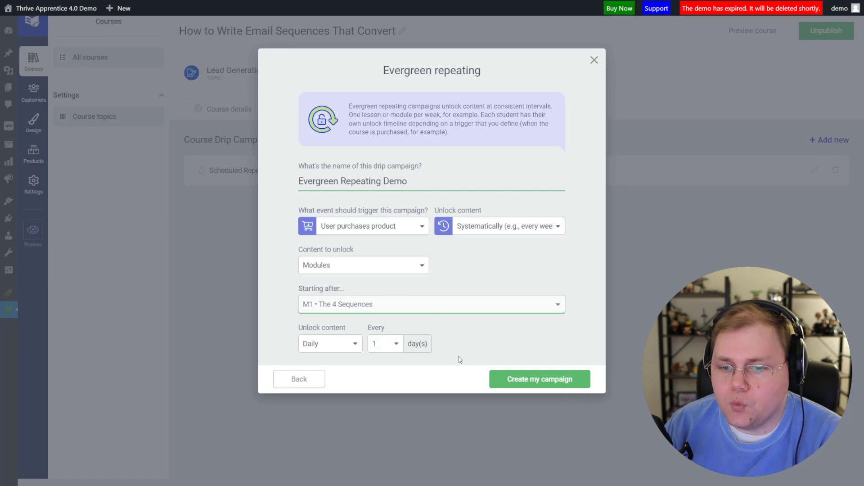
click(539, 378)
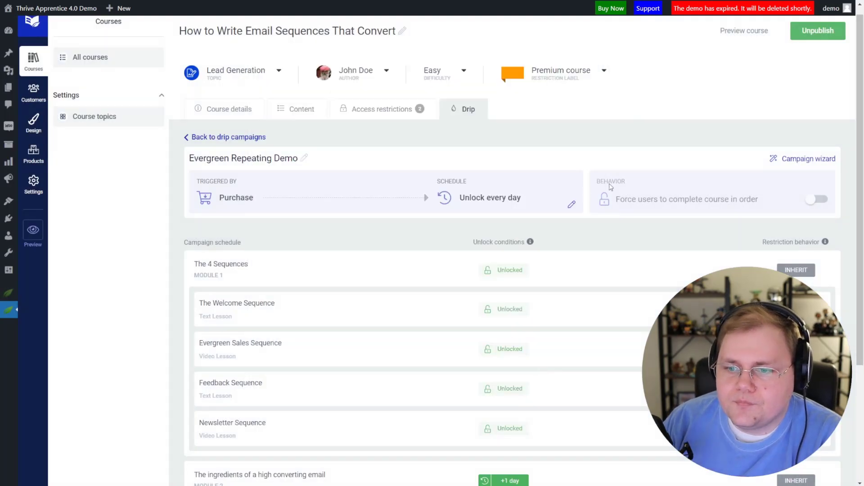
Add a Time after campaign trigger unlock rule to The Hook lesson in module 2.
scroll(580, 204, down, 2)
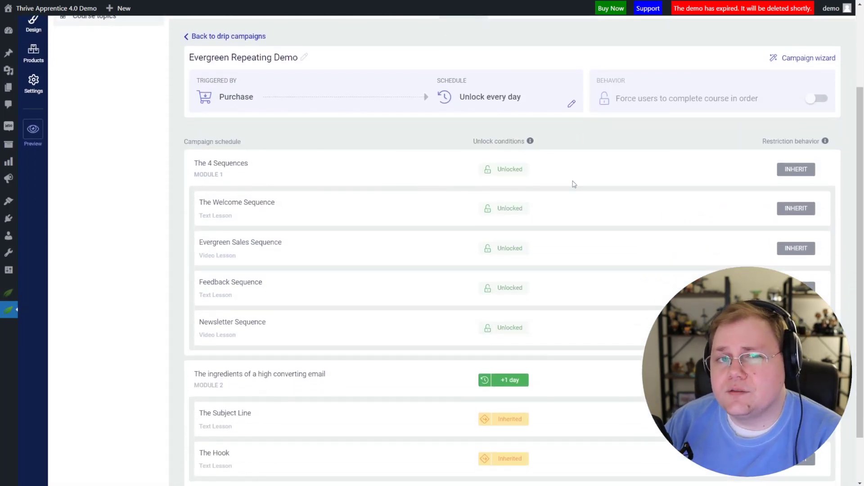
scroll(563, 156, down, 1)
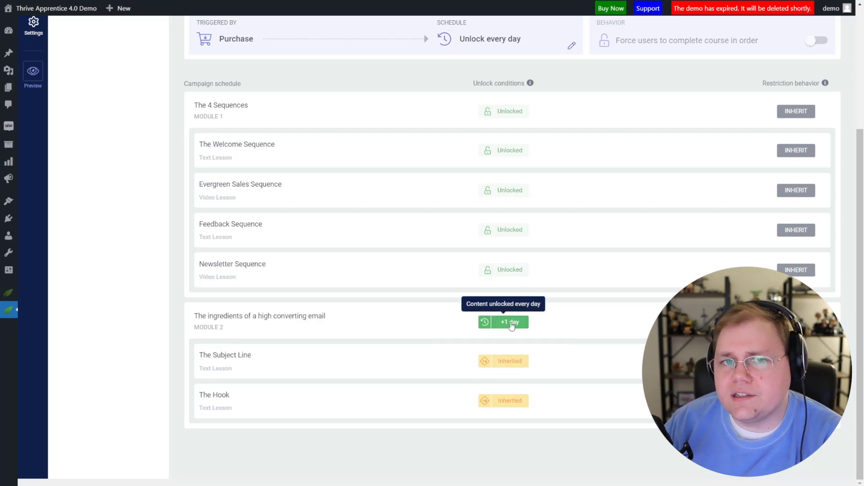
click(508, 403)
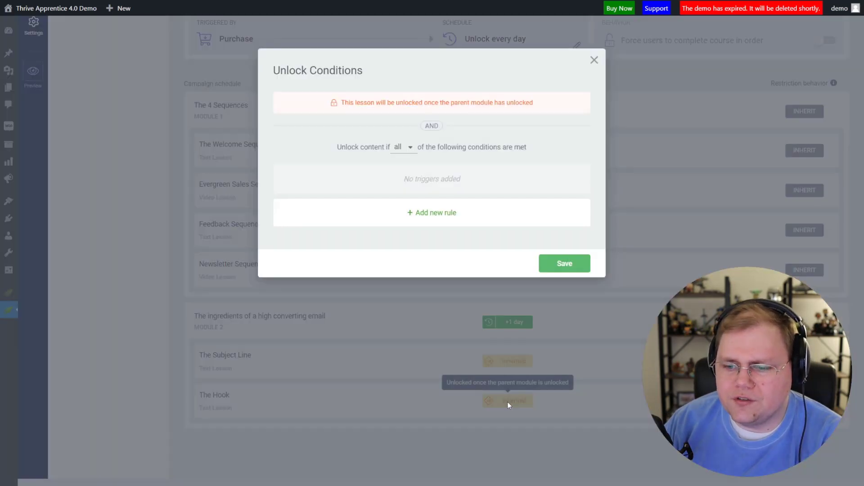
click(419, 266)
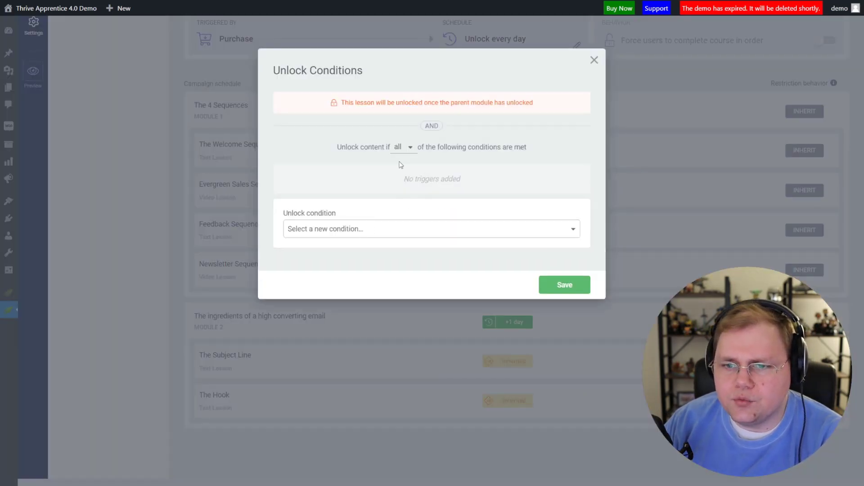
click(345, 229)
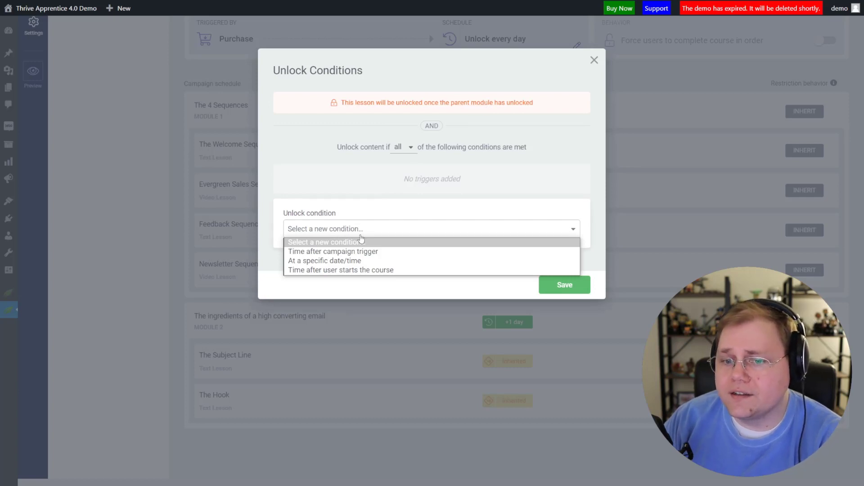
click(349, 252)
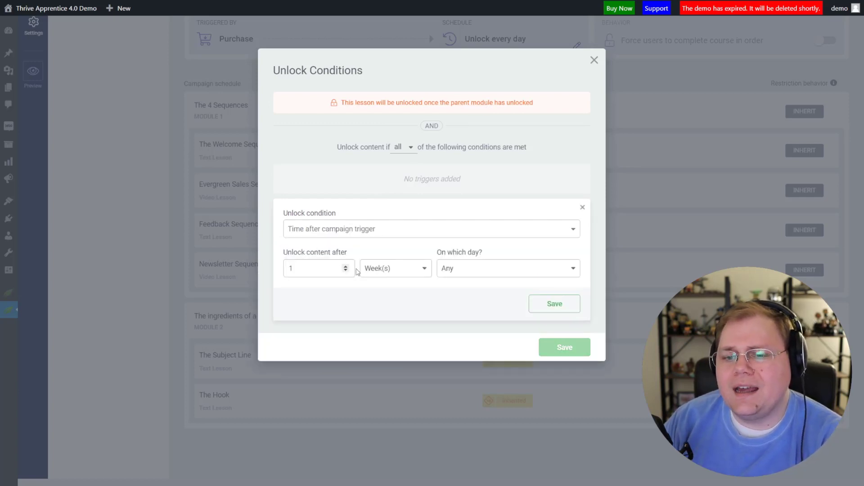
Set The Hook's rule to unlock content after 2 days, and save the rule and the lesson's unlock conditions.
click(387, 269)
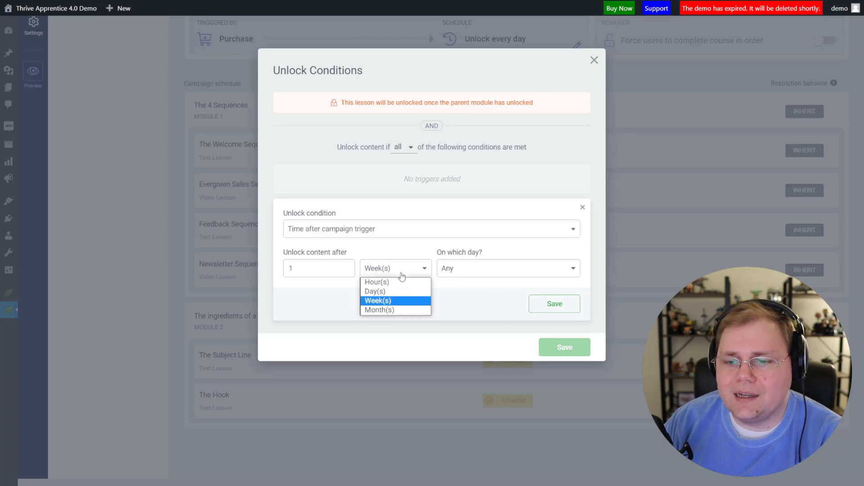
click(389, 292)
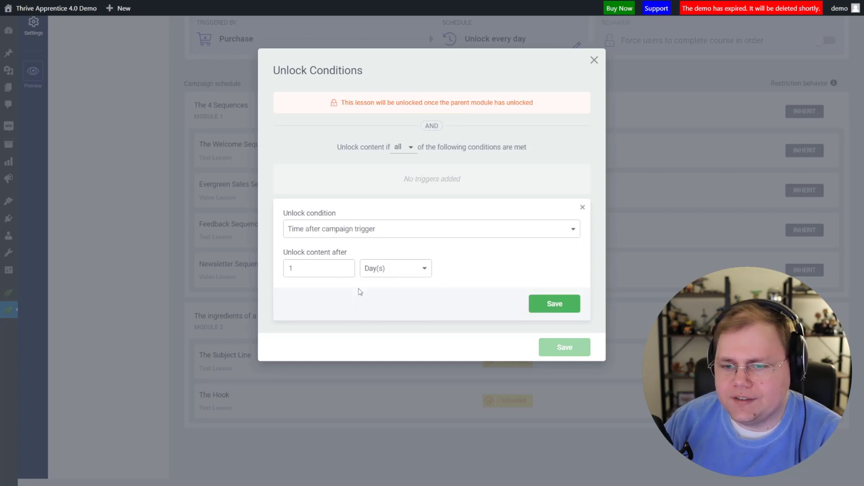
double_click(344, 268)
text(2)
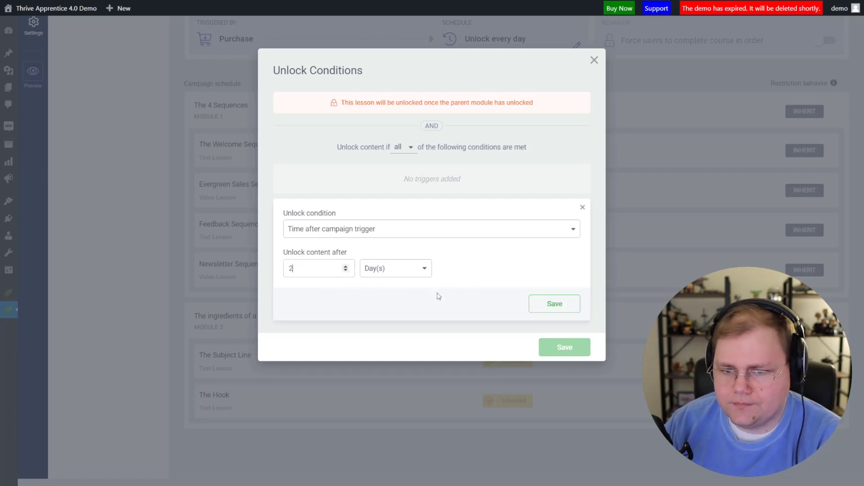
click(554, 309)
click(561, 265)
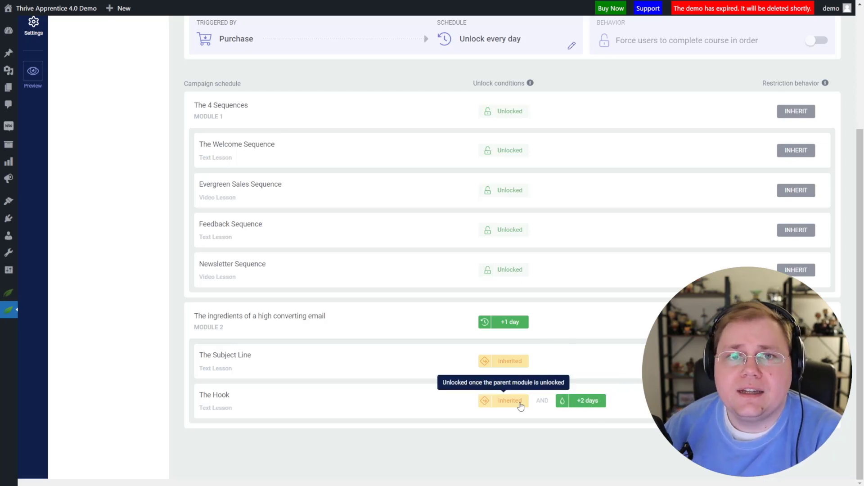
Return to the course's drip campaigns list and start adding a new campaign.
scroll(387, 201, up, 4)
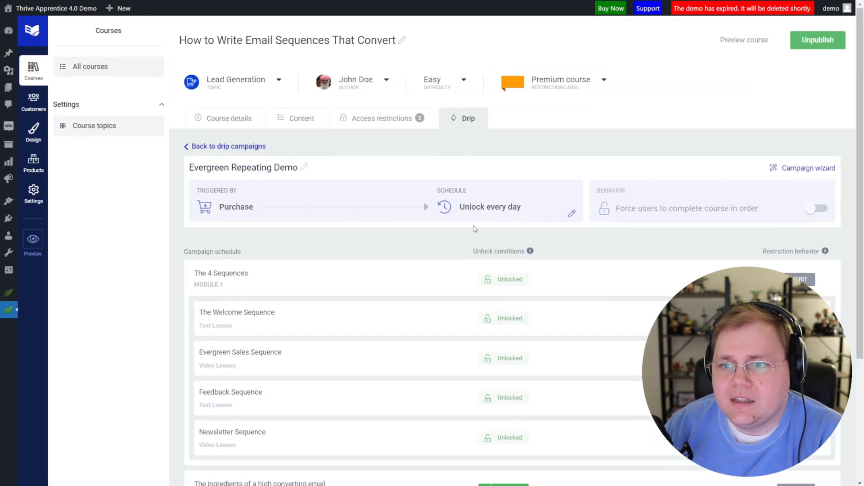
click(468, 121)
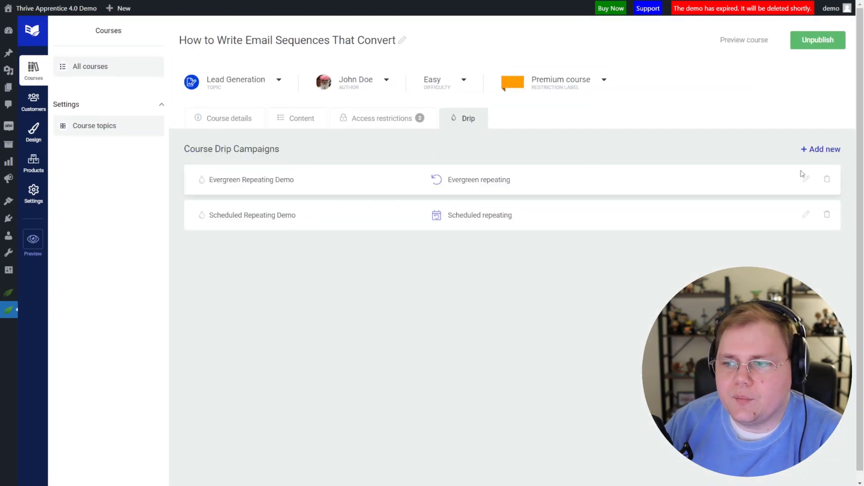
click(814, 151)
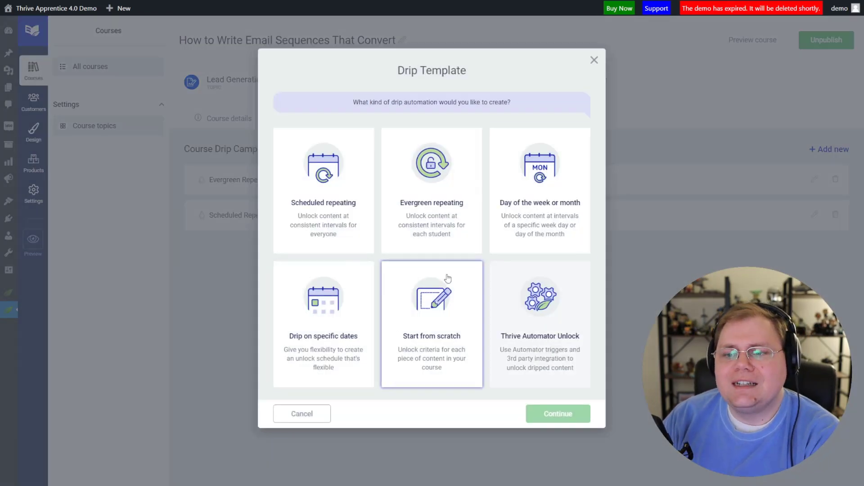
Choose the Day of the week or month template and start unlocking lessons after L1, The Welcome Sequence.
click(526, 206)
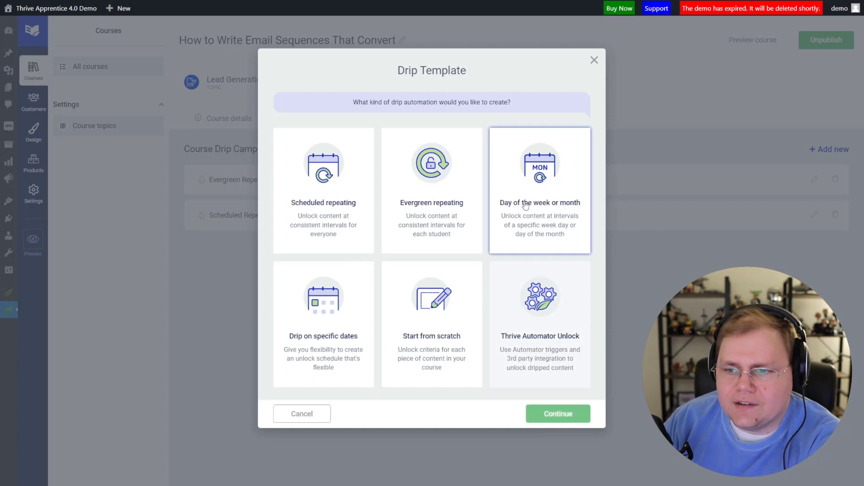
click(568, 416)
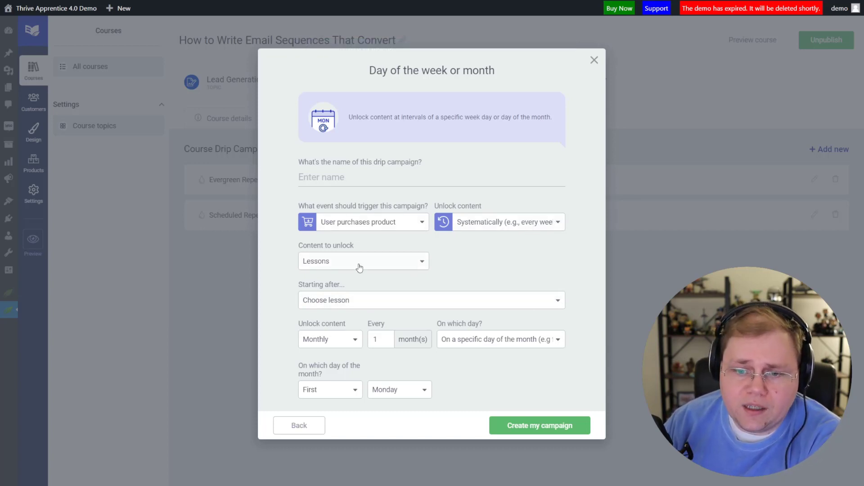
click(375, 299)
click(360, 333)
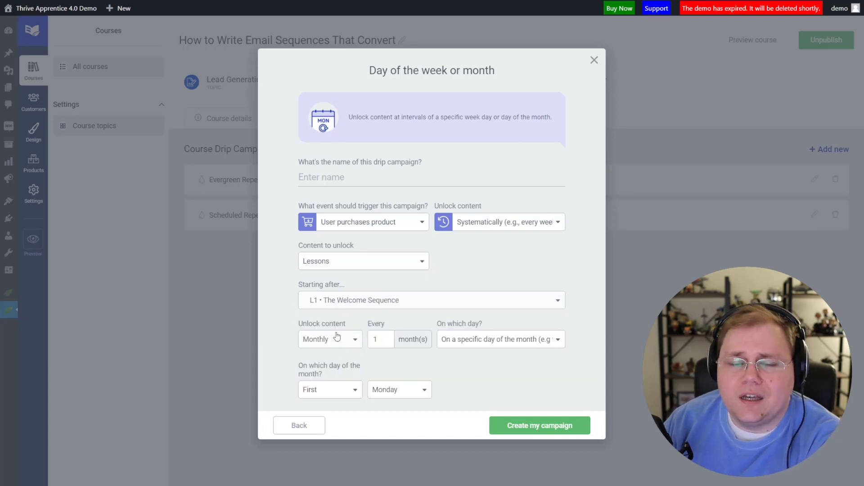
Try unlocking monthly on a specific date, switch back to a specific day of the month, and return to the template selection.
click(486, 346)
click(482, 363)
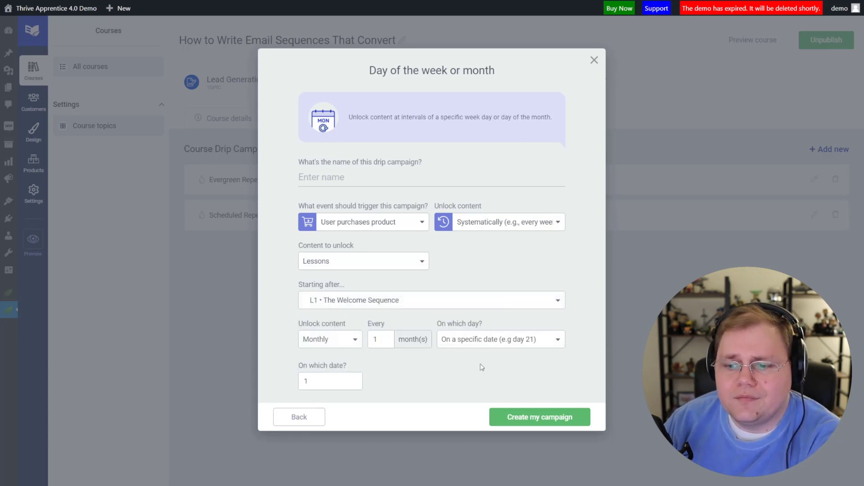
click(486, 344)
click(489, 373)
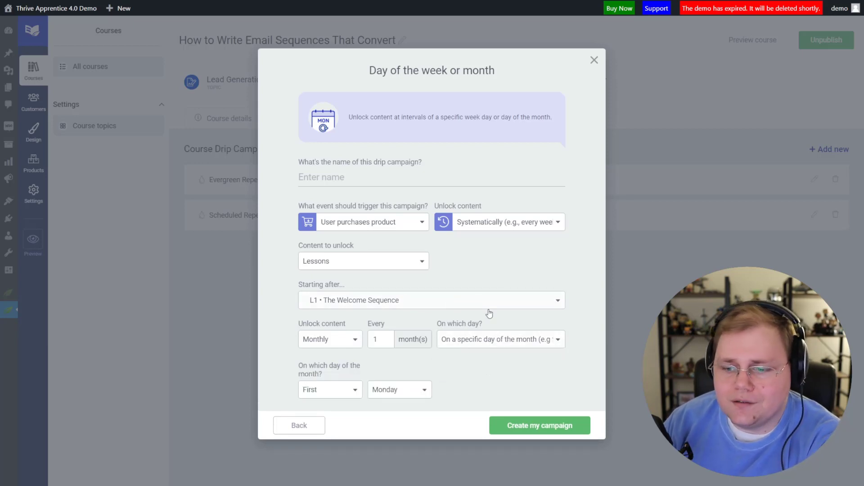
click(300, 426)
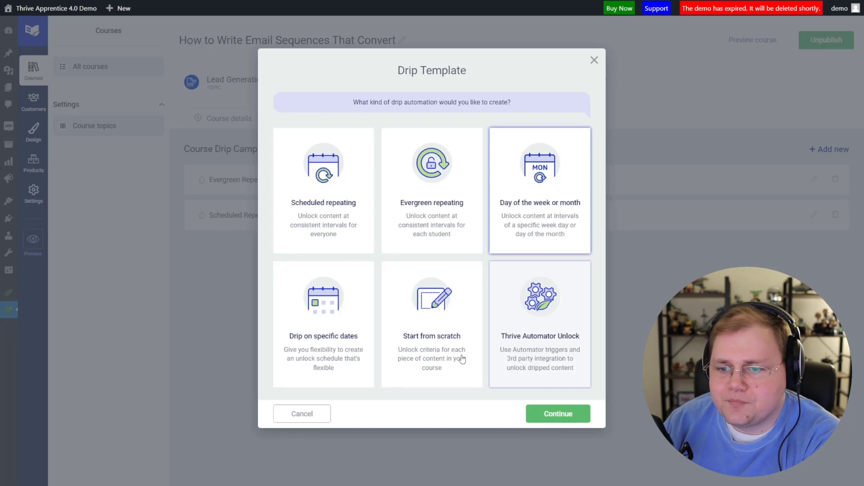
Choose the Drip on specific dates template and set the first content's unlock date to 2022-01-01.
click(316, 349)
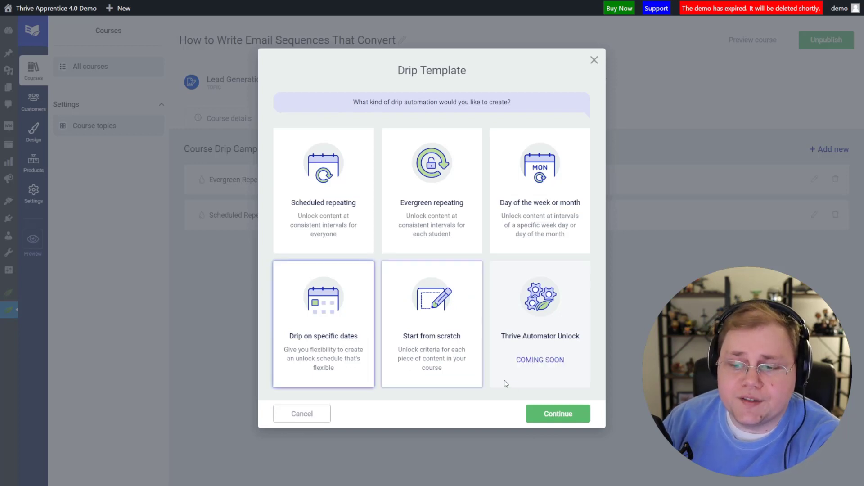
click(552, 414)
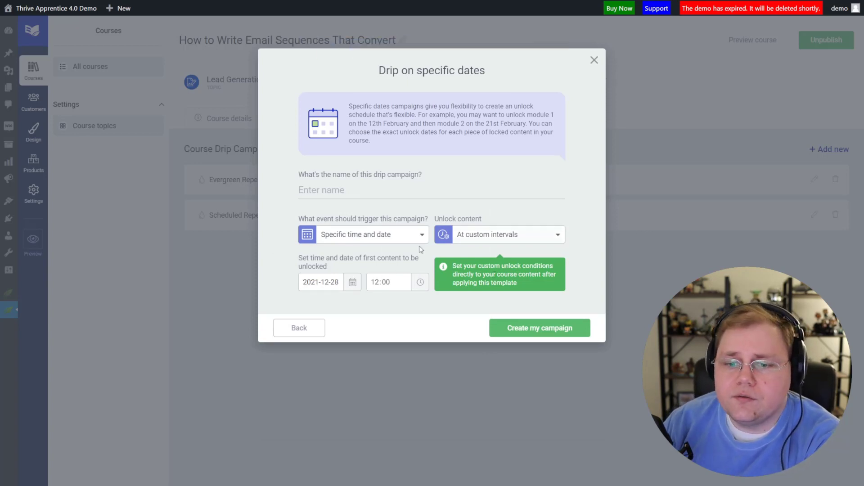
click(352, 283)
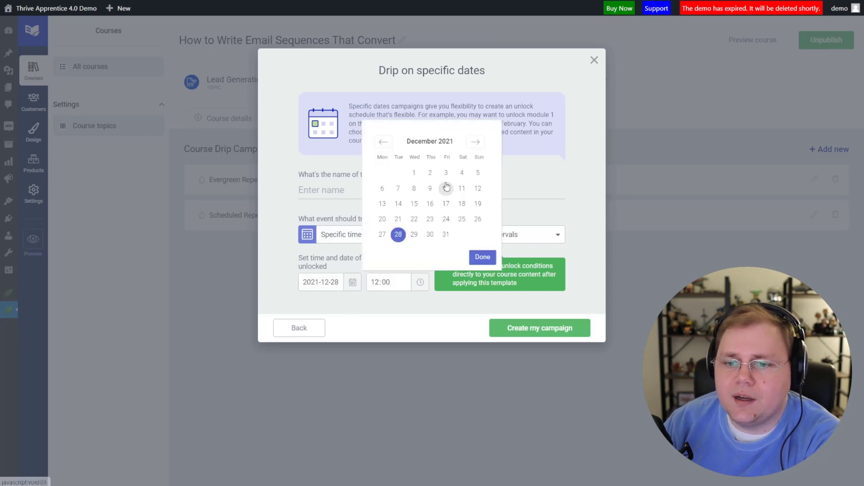
click(476, 142)
click(462, 166)
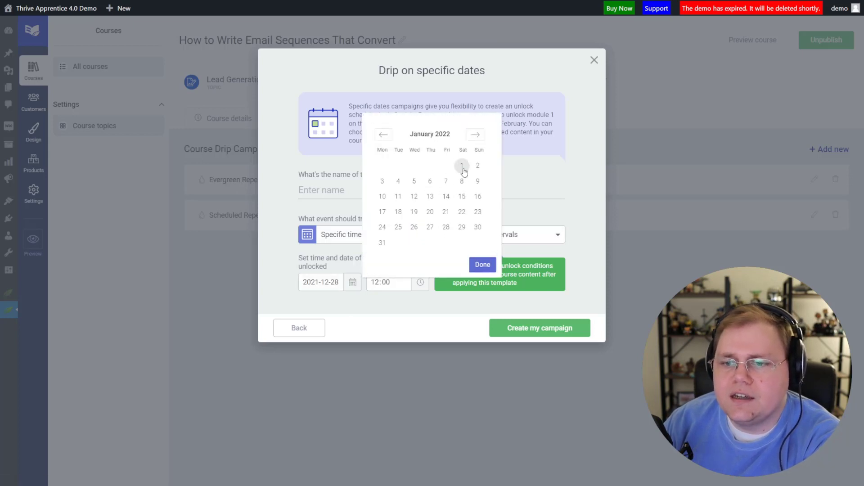
click(480, 264)
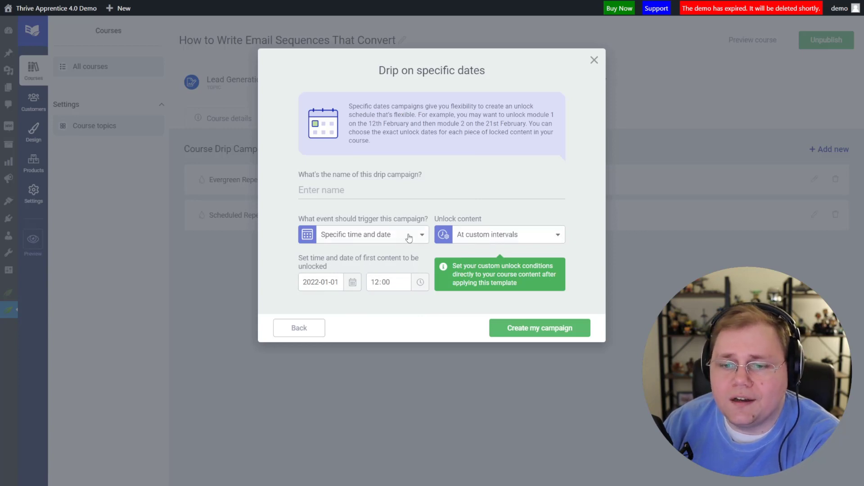
Name the campaign Specific Date Demo and create it.
click(376, 190)
text(Specific Date D)
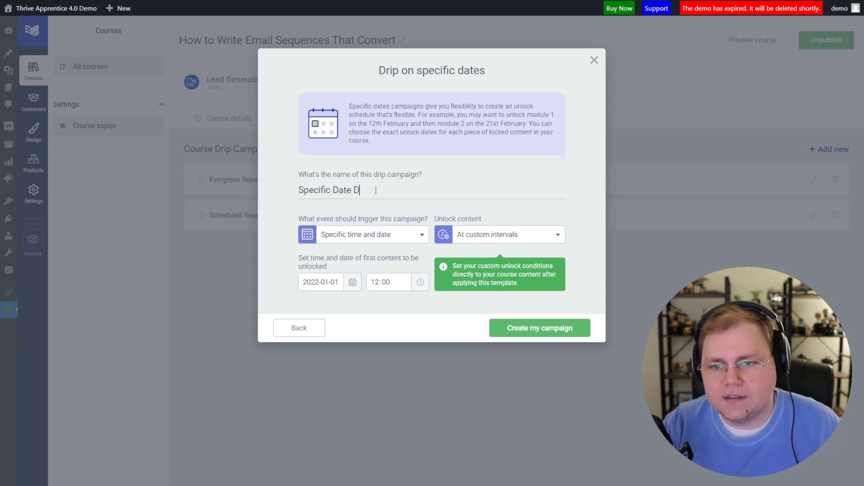
text(emo)
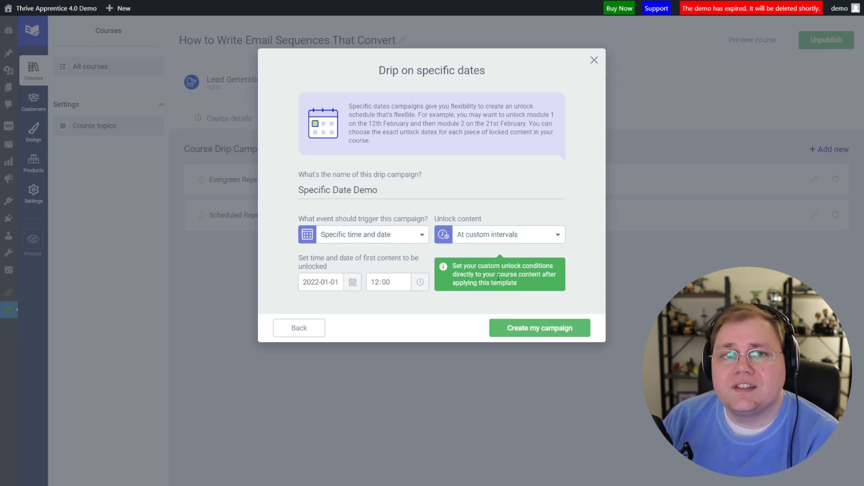
click(534, 327)
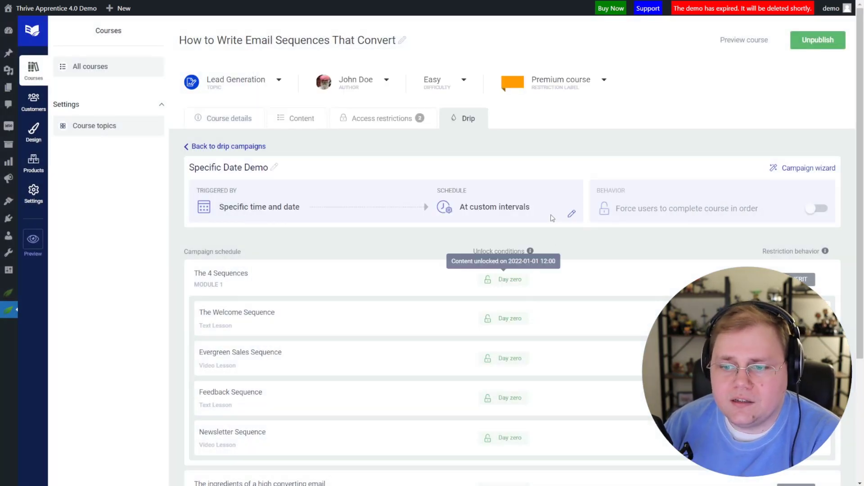
Add a rule unlocking The Welcome Sequence lesson 1 week after the campaign trigger, and save its unlock conditions.
scroll(535, 213, down, 3)
scroll(533, 220, up, 2)
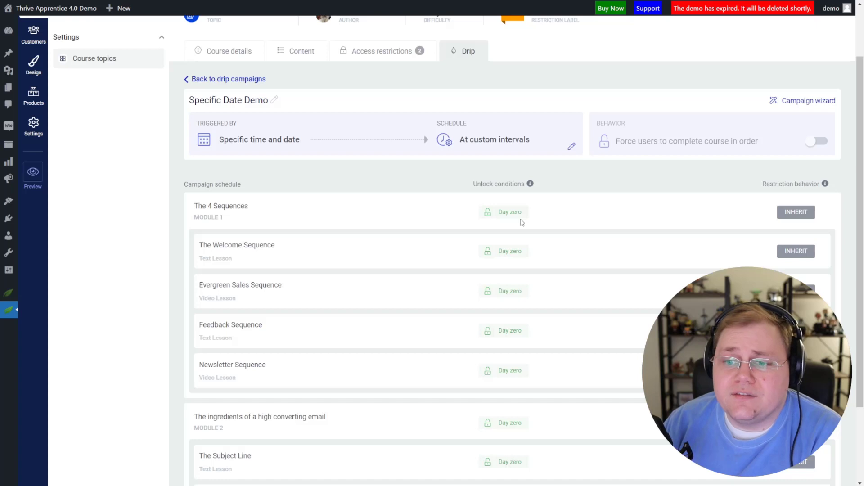
scroll(515, 216, down, 1)
click(514, 200)
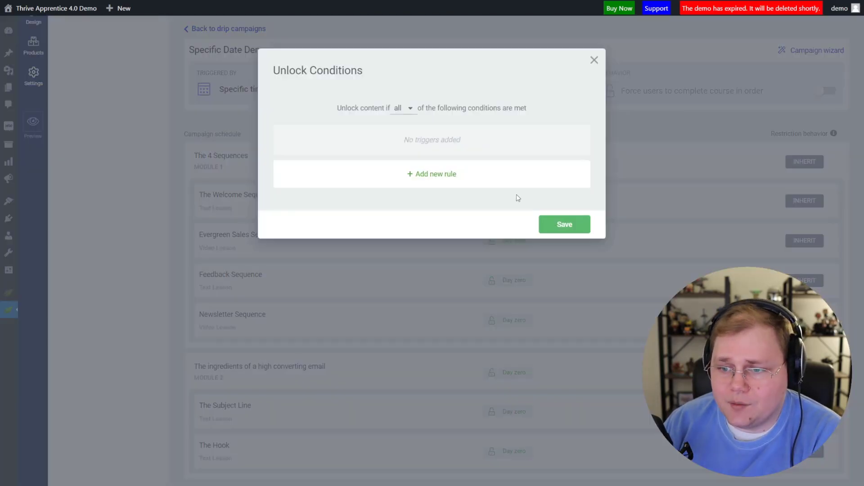
click(418, 175)
click(382, 191)
click(378, 213)
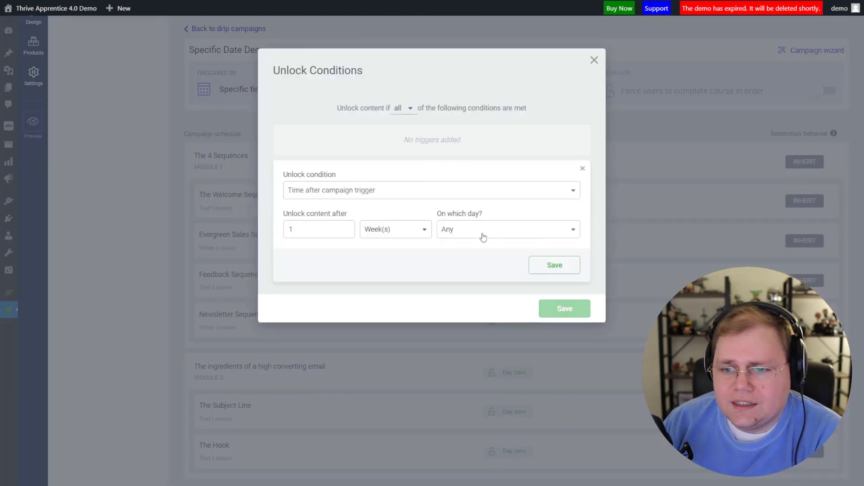
click(553, 265)
click(570, 224)
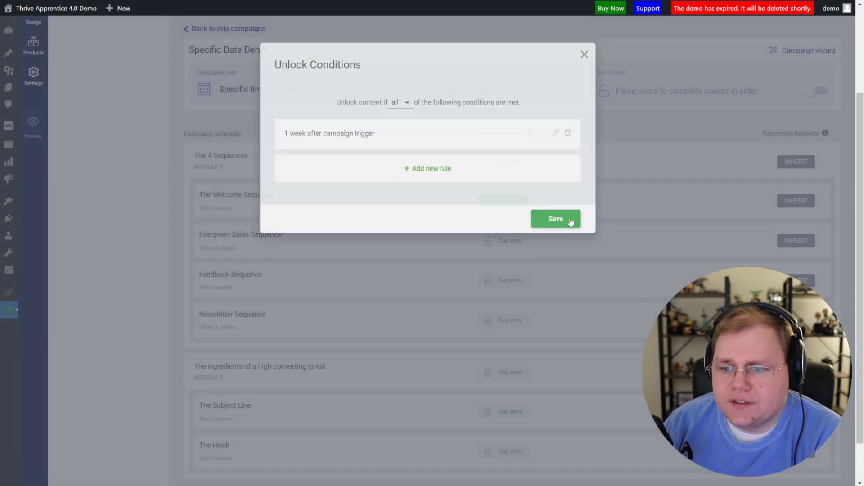
Add a rule unlocking the Evergreen Sales Sequence lesson 4 weeks after the campaign trigger on Sunday, and save its unlock conditions.
click(520, 239)
click(405, 181)
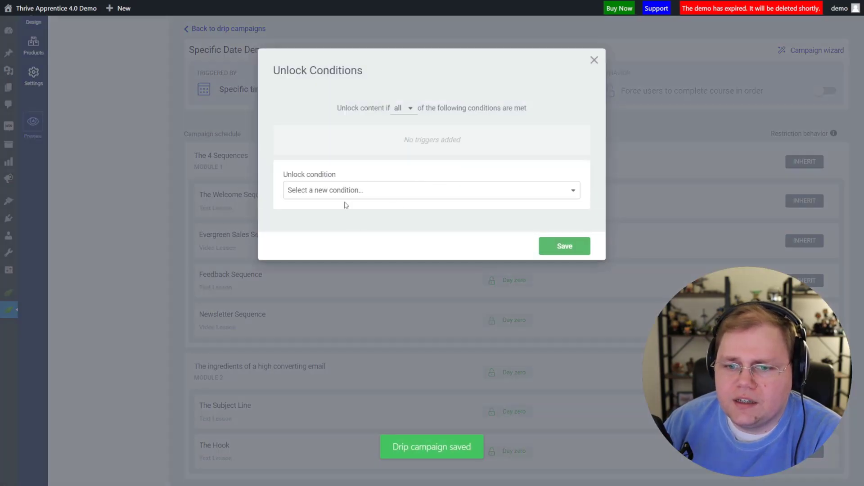
click(353, 191)
click(356, 216)
click(344, 228)
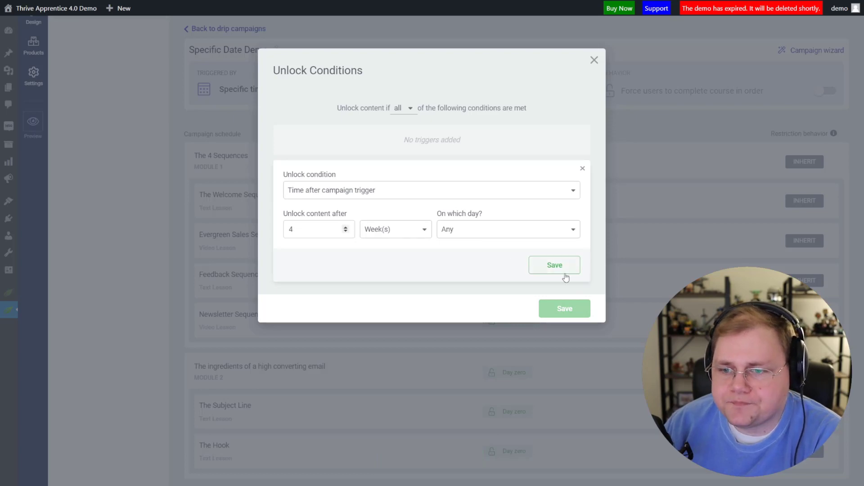
click(521, 230)
click(513, 252)
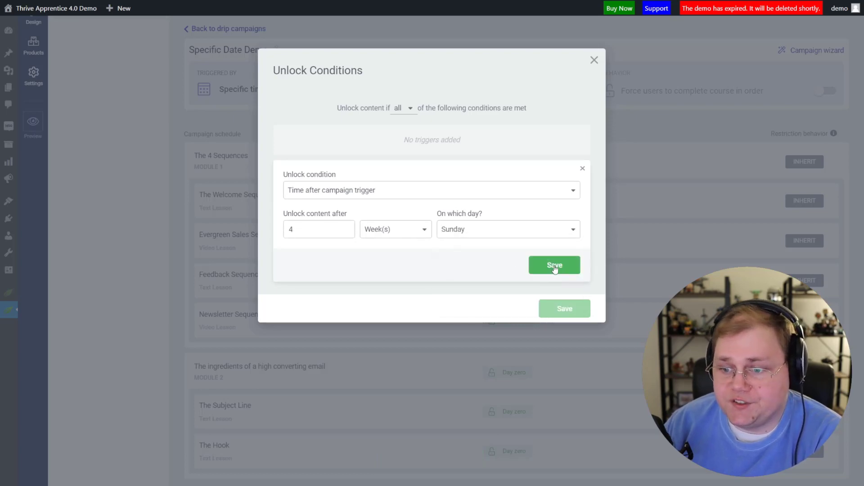
click(554, 266)
click(564, 225)
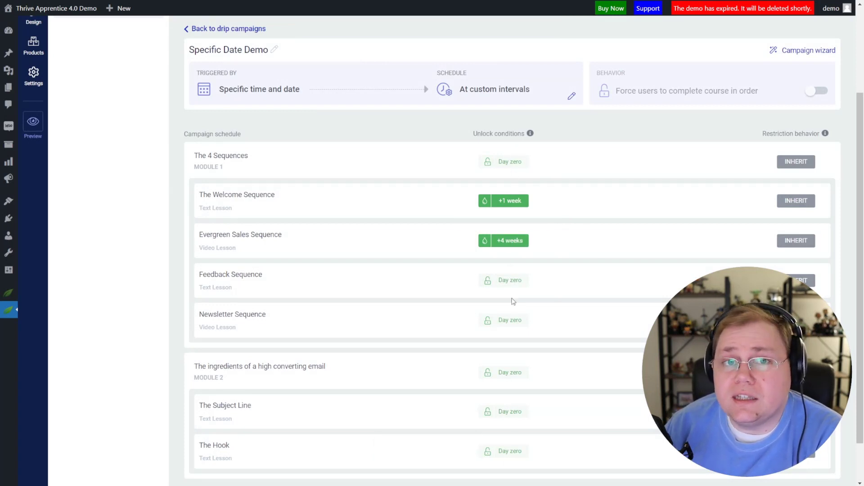
Add another drip campaign with the Start from scratch template and name it Scratch Demo.
scroll(478, 193, up, 3)
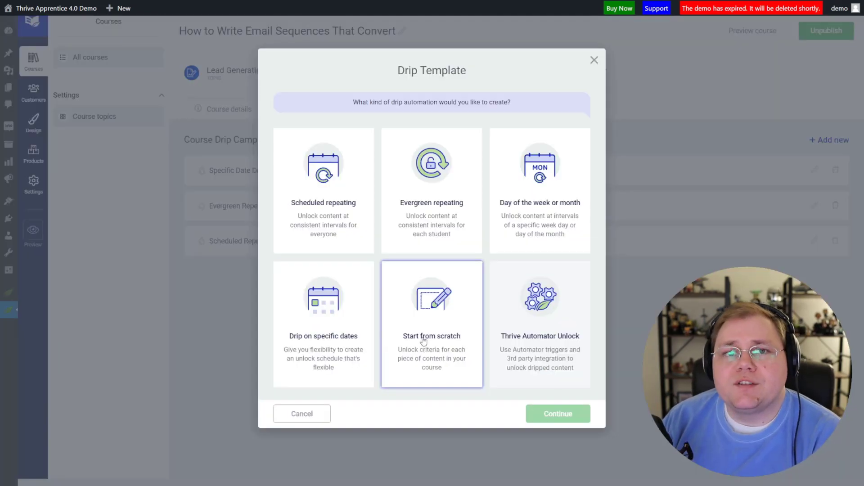
click(423, 345)
click(550, 418)
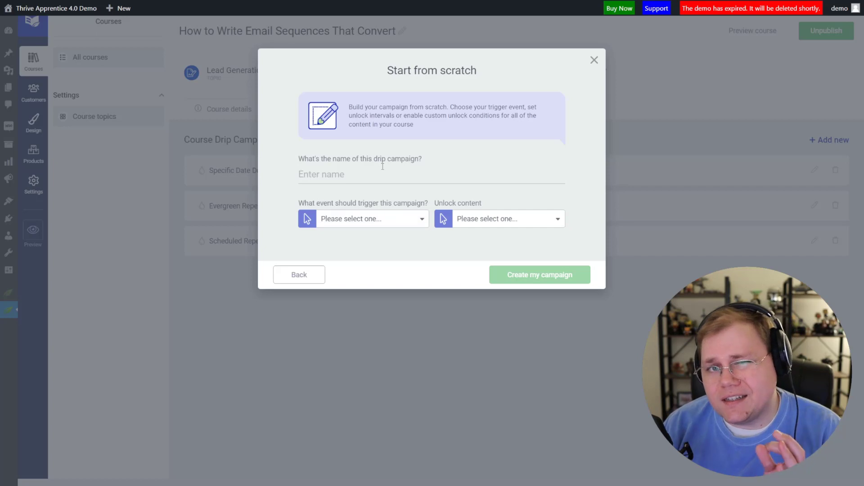
text(Scratch Demo)
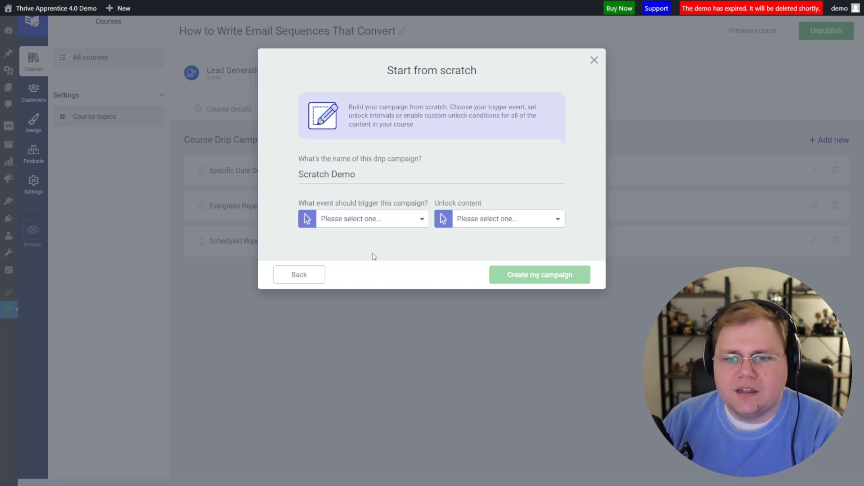
Try the User purchases product trigger with systematic unlocking for Scratch Demo, and go back to the template selection.
click(400, 218)
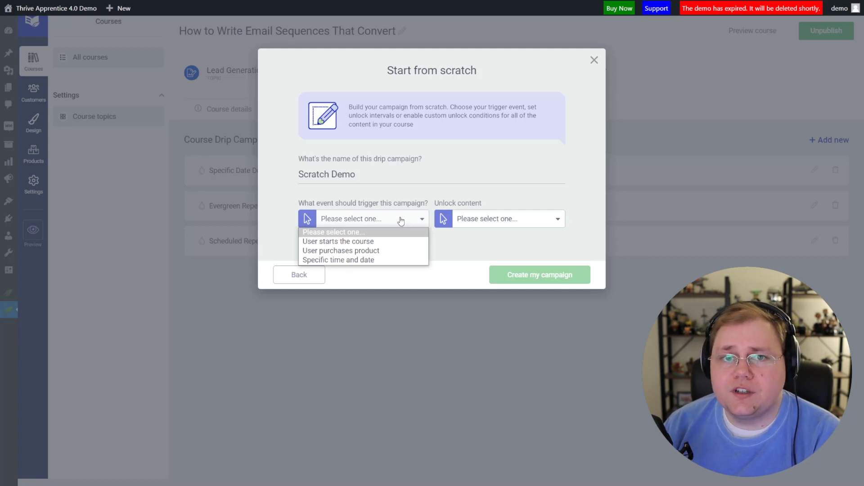
click(364, 253)
click(483, 219)
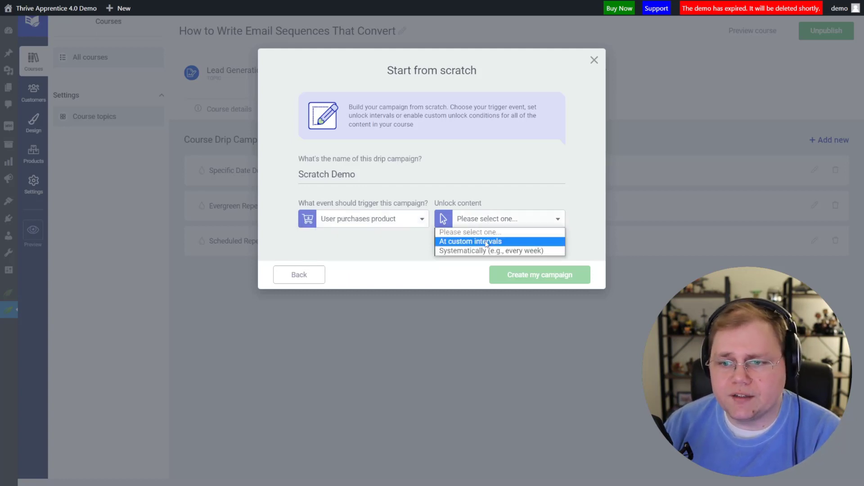
click(481, 254)
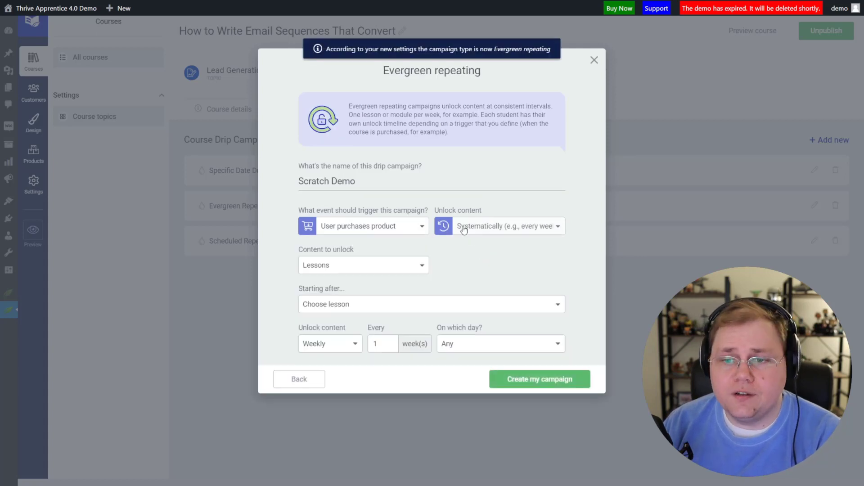
click(415, 226)
click(316, 381)
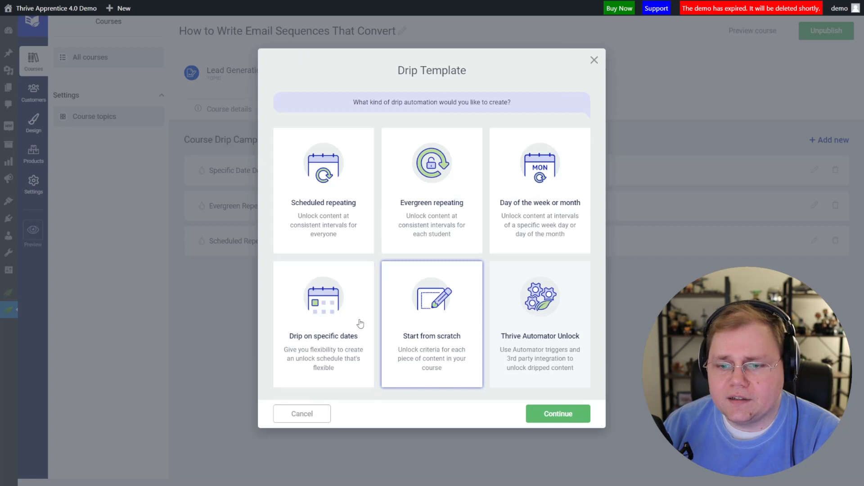
Try the Specific time and date trigger for Scratch Demo with systematic unlocking and with custom intervals, and go back to the template selection.
click(555, 412)
click(383, 219)
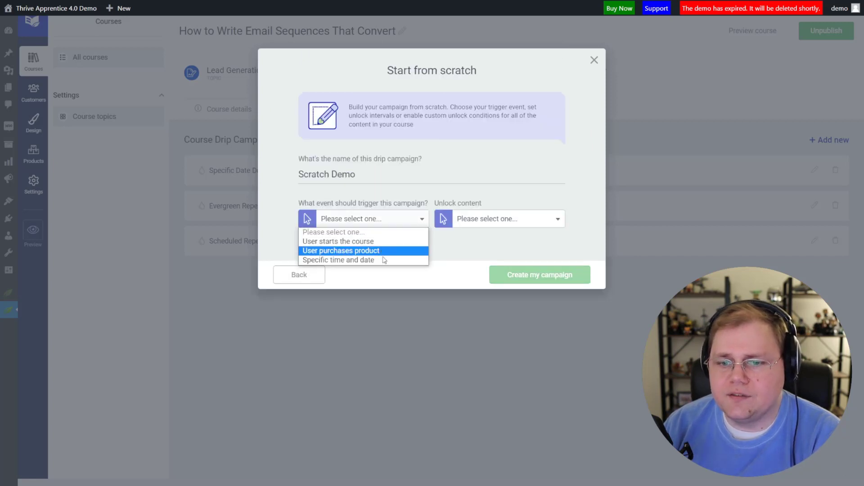
click(385, 261)
click(487, 221)
click(482, 251)
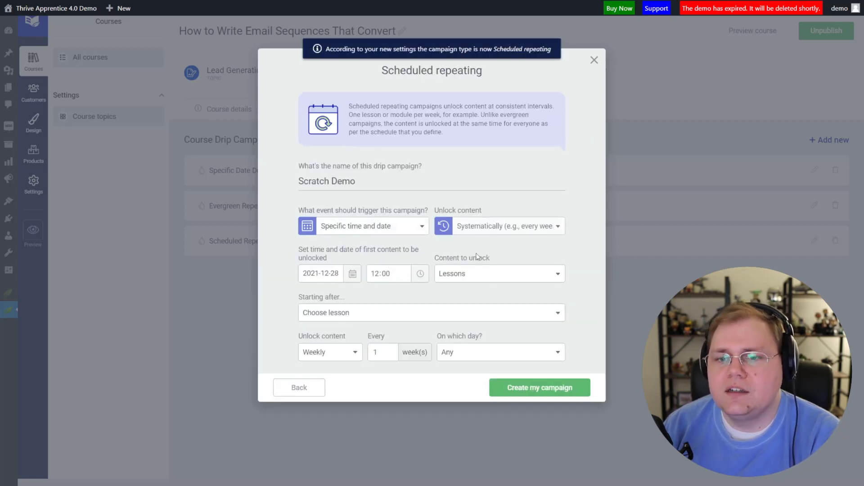
click(490, 231)
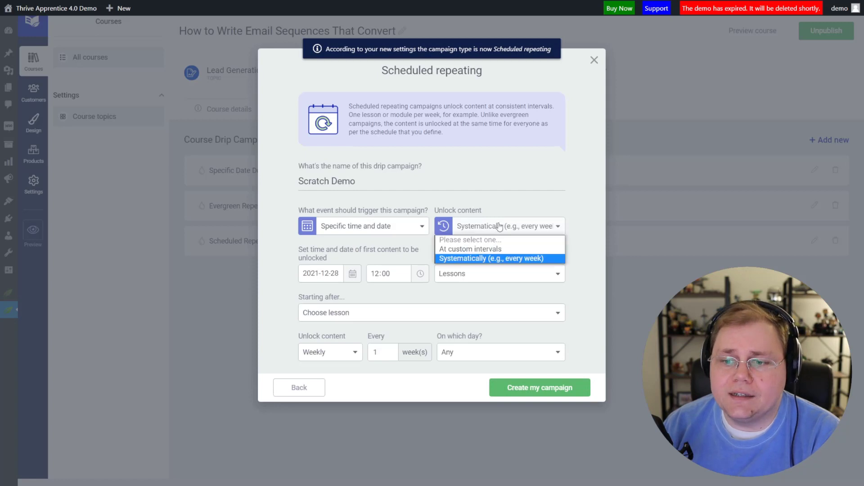
click(491, 250)
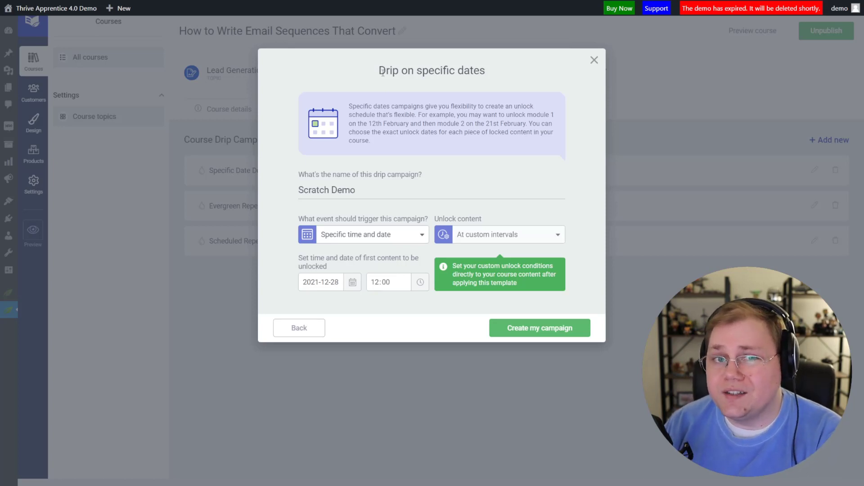
click(396, 234)
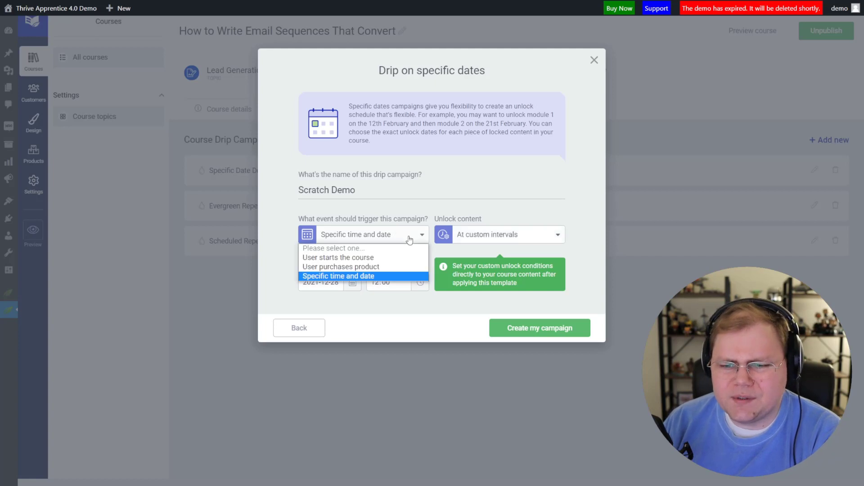
click(315, 327)
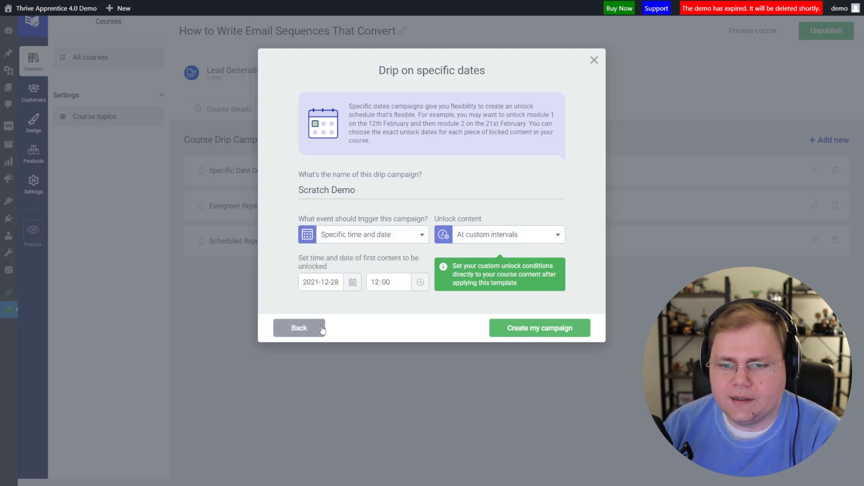
click(315, 327)
Try the User purchases product trigger with unlocking at custom intervals for Scratch Demo, and discard the new campaign.
click(554, 408)
click(373, 216)
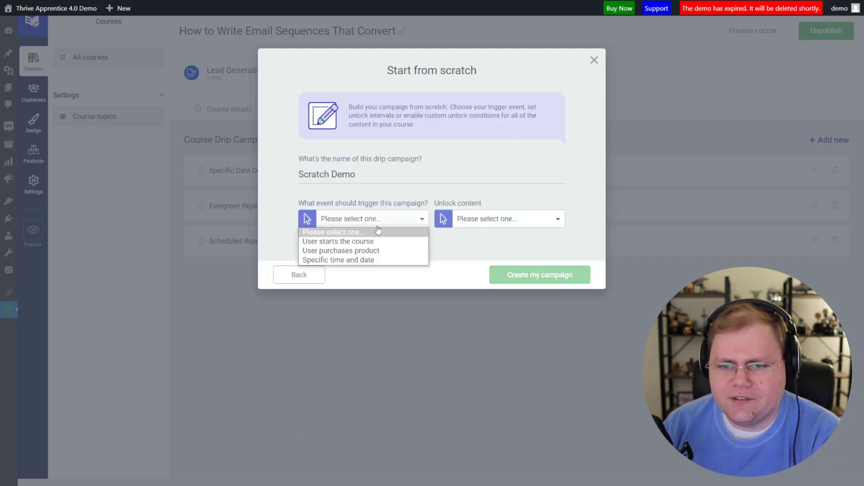
click(372, 251)
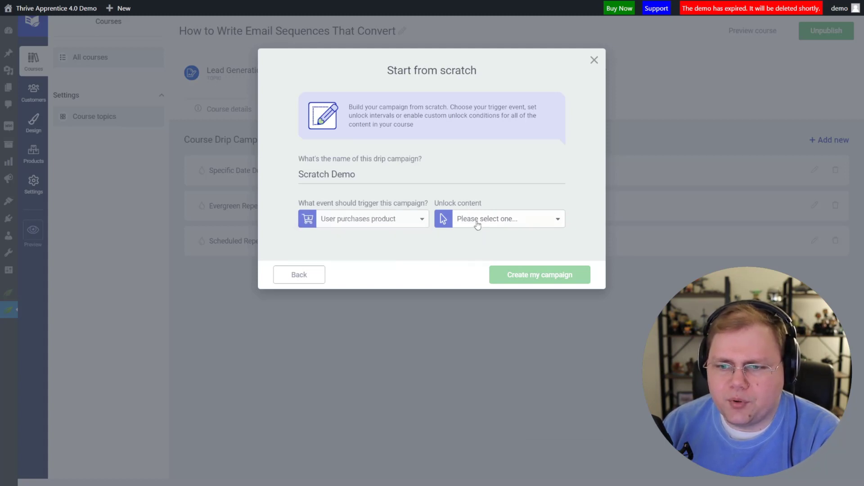
click(477, 220)
click(478, 242)
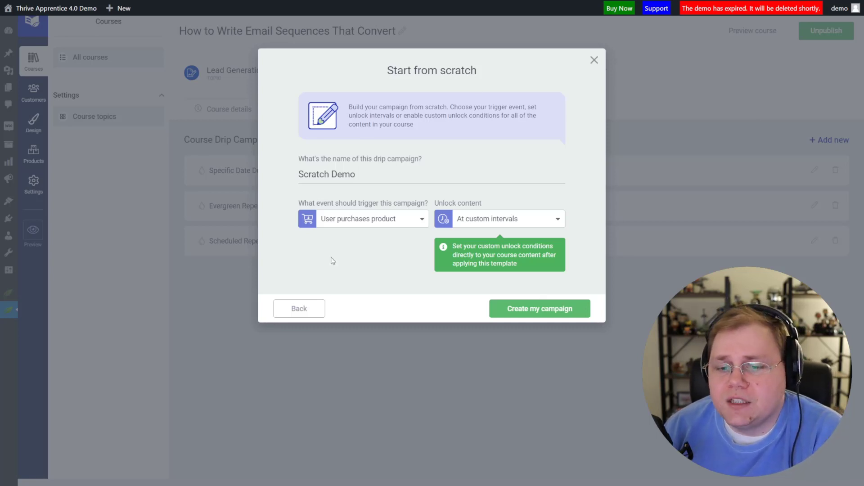
click(311, 307)
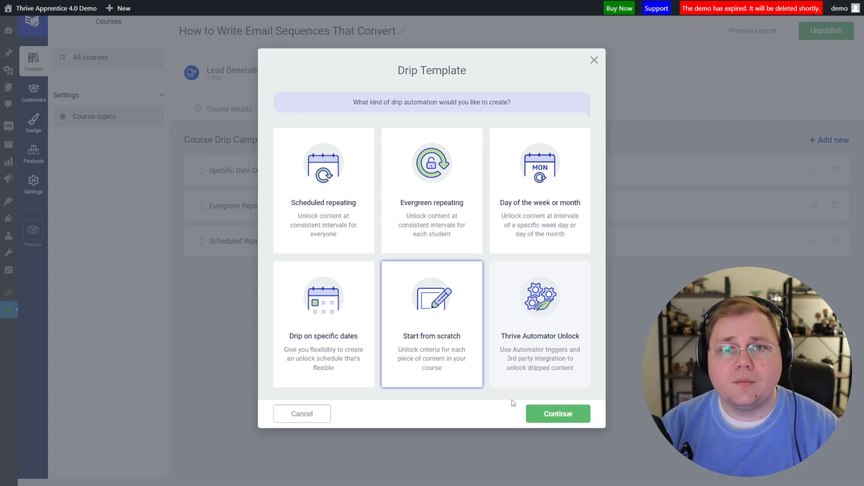
key(Escape)
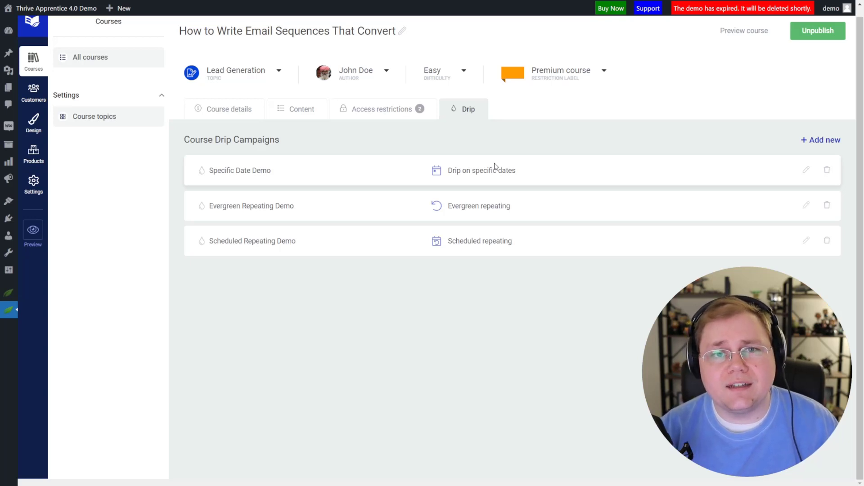
Create a product named How to Write Email Sequences That Convert containing the course of the same name.
click(34, 155)
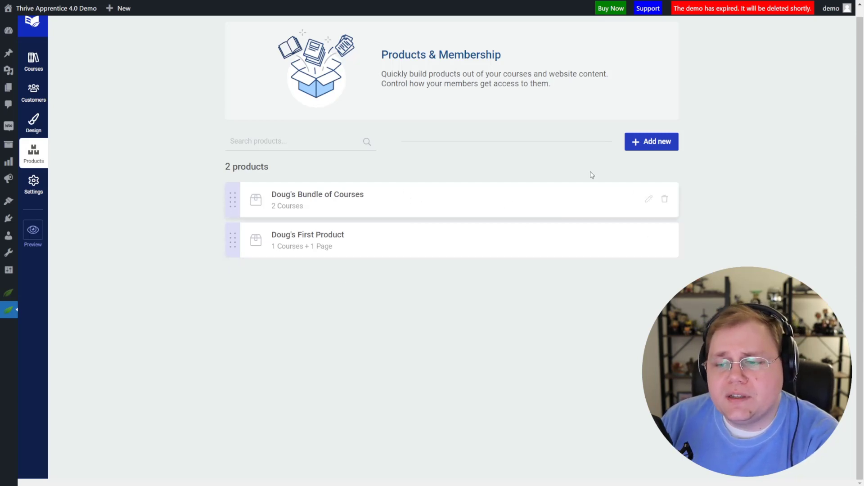
click(643, 148)
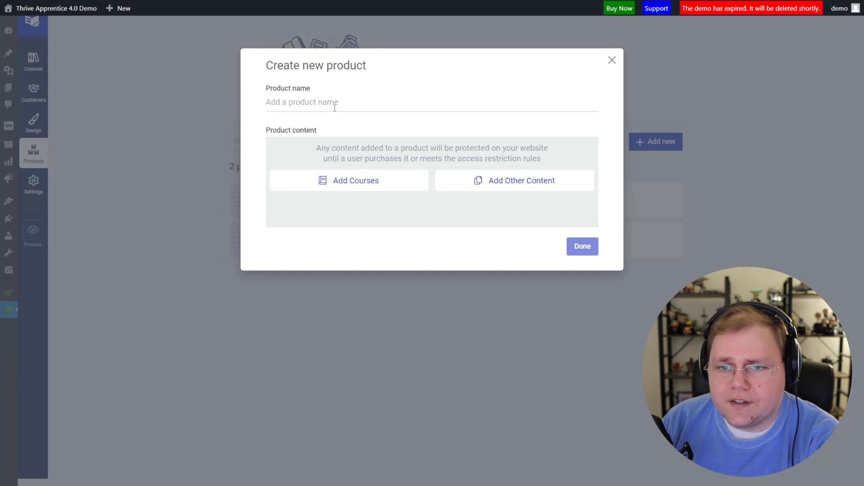
click(309, 91)
text(How to Write Email Sequences That Convert)
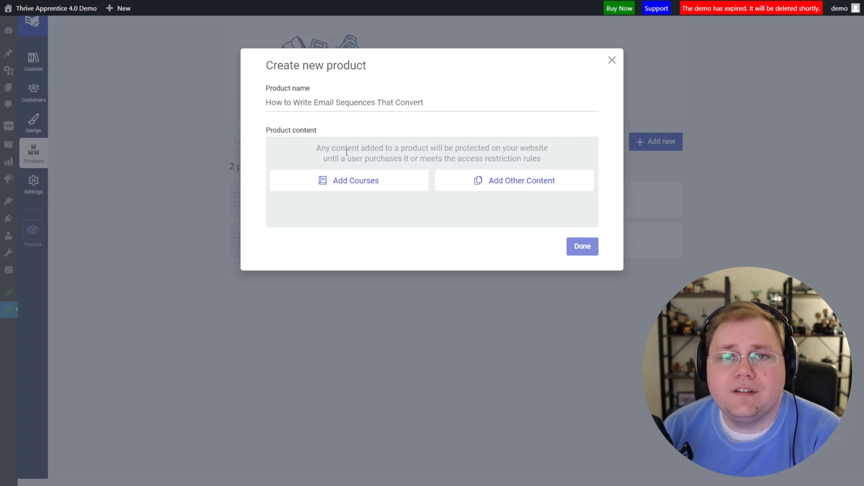
click(370, 182)
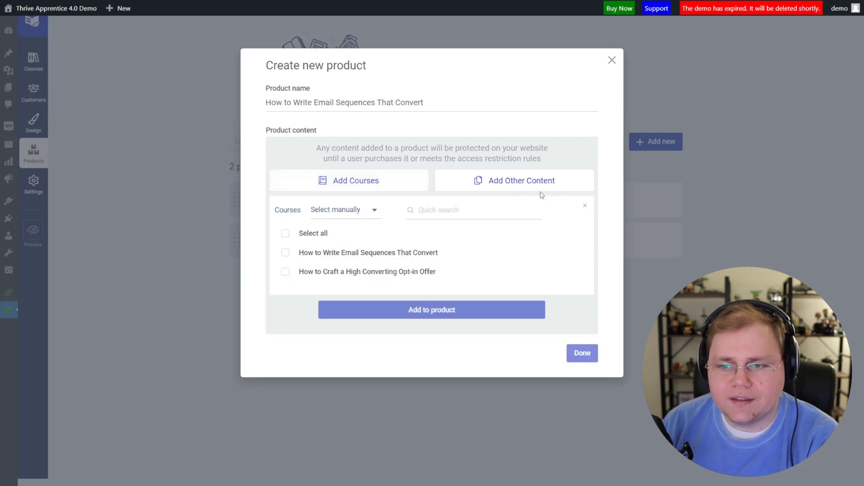
click(285, 253)
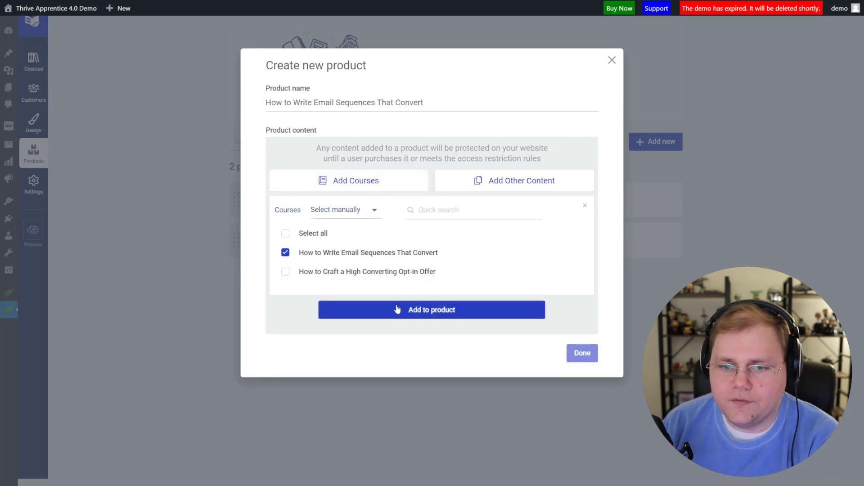
click(432, 311)
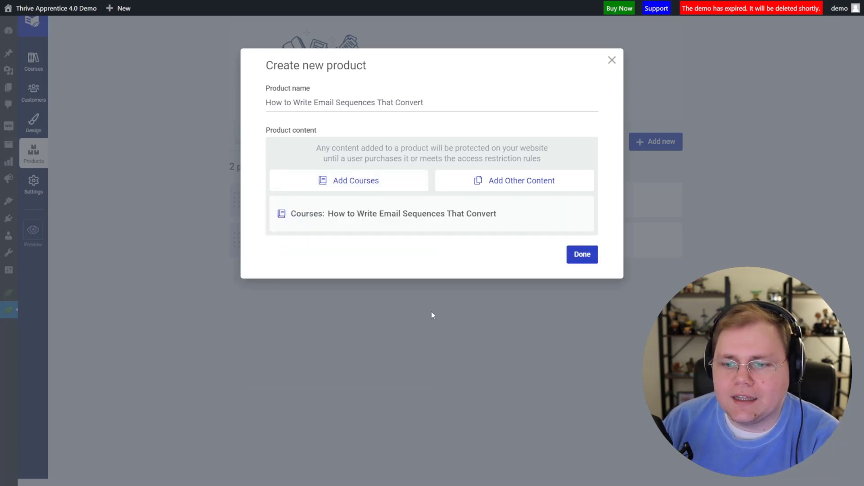
click(582, 254)
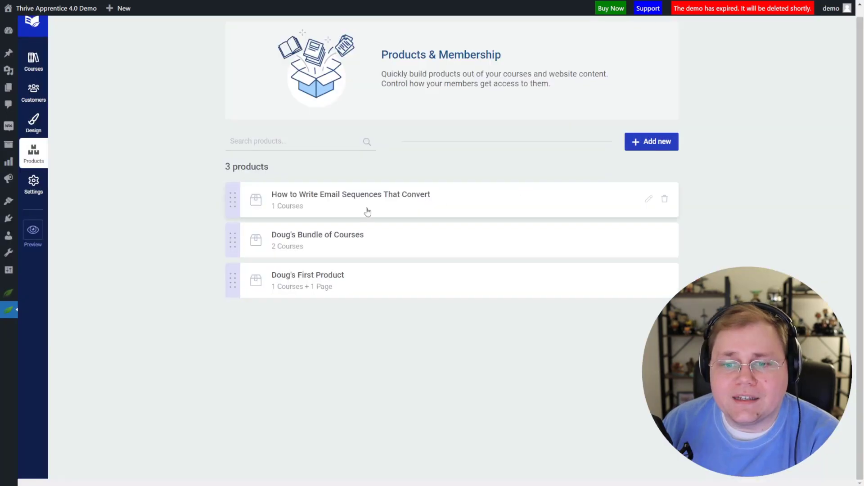
Assign the Evergreen Repeating Demo drip schedule to the course in the How to Write Email Sequences That Convert product.
click(429, 205)
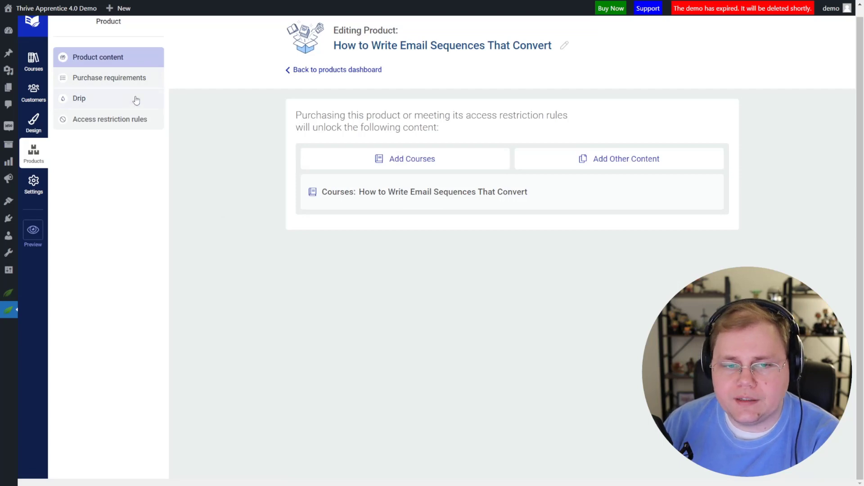
click(109, 100)
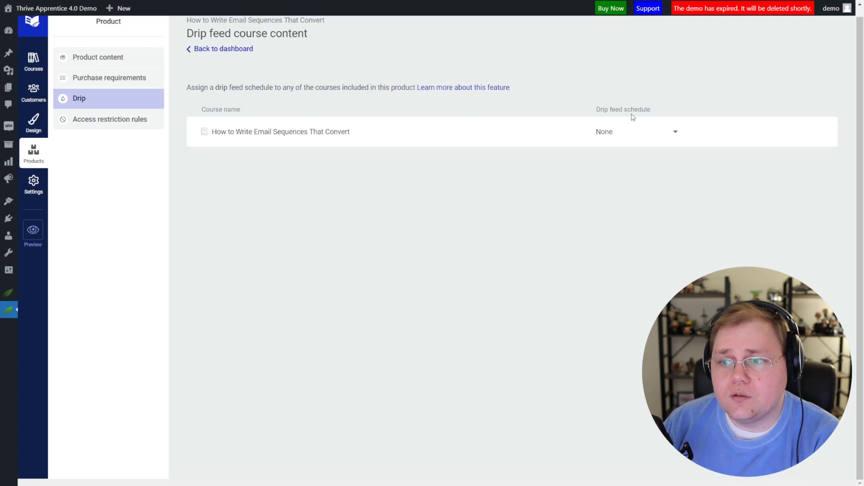
click(639, 133)
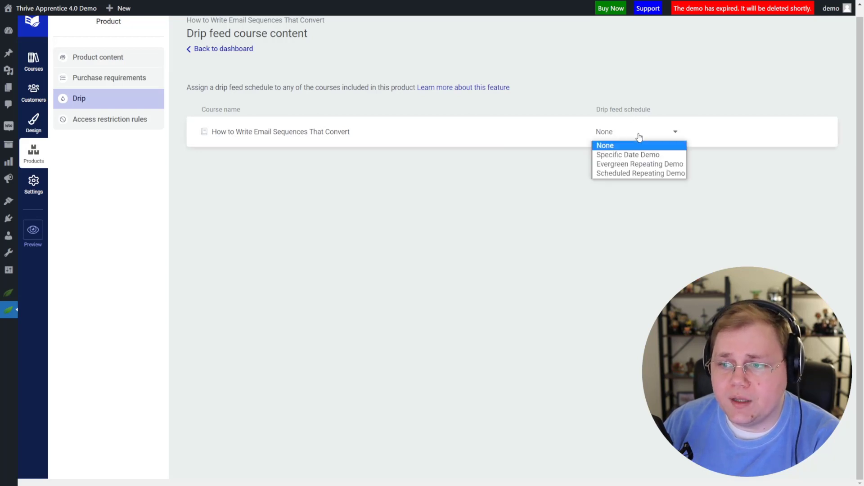
click(638, 165)
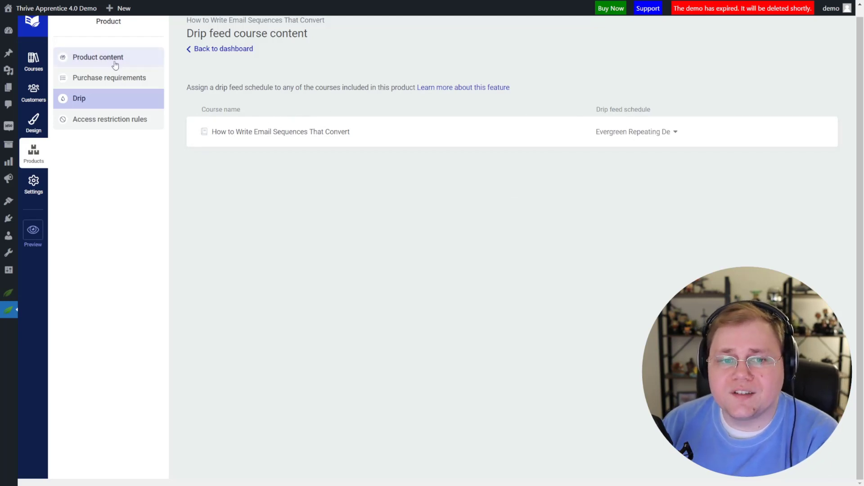
In the two-course bundle product, assign the Specific Date Demo drip schedule to the How to Write Email Sequences That Convert course.
scroll(162, 195, up, 1)
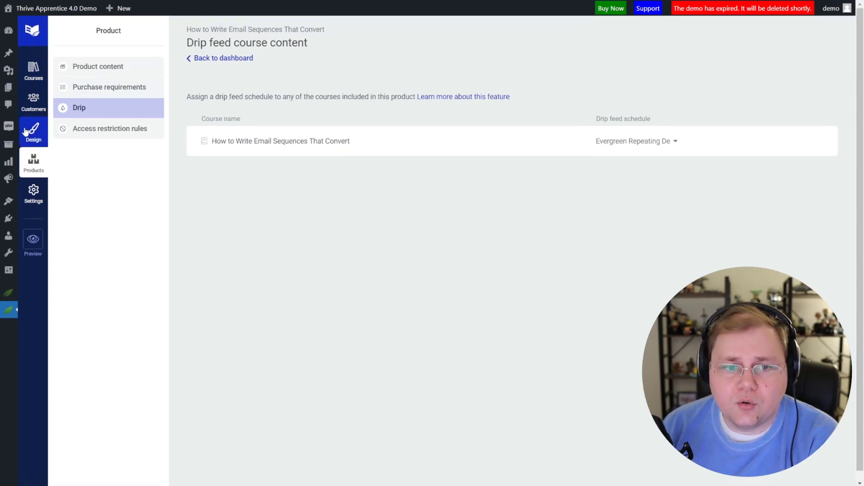
click(34, 162)
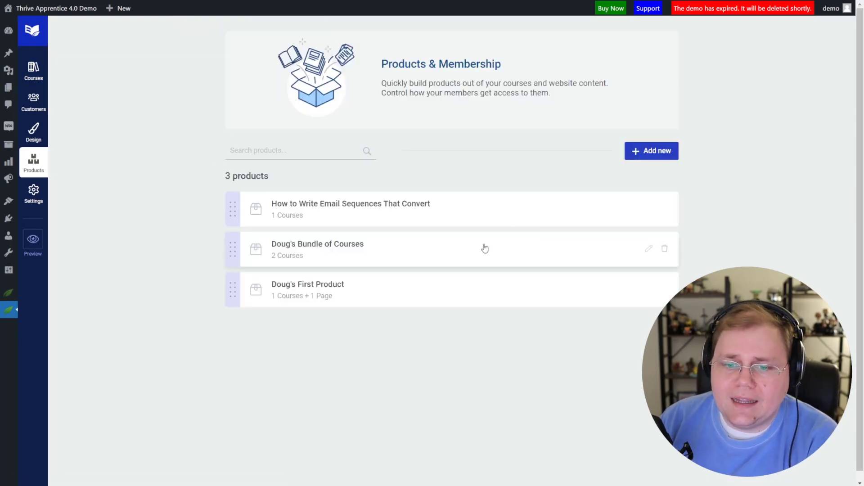
click(345, 254)
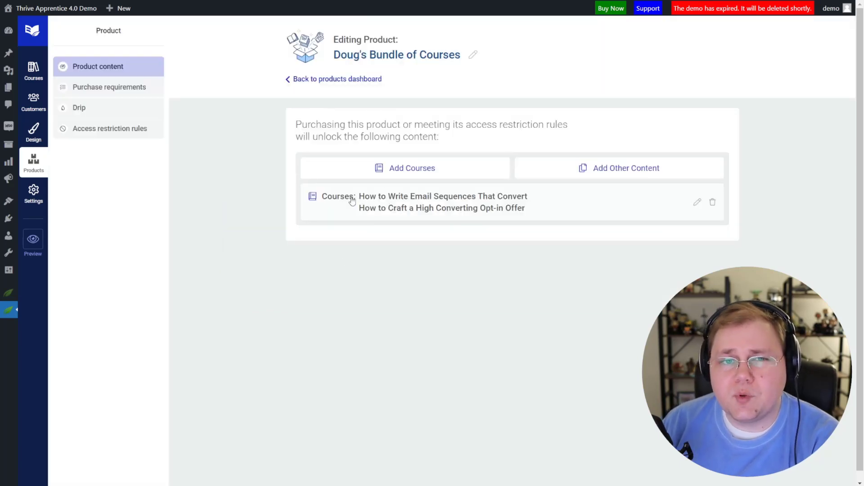
click(120, 113)
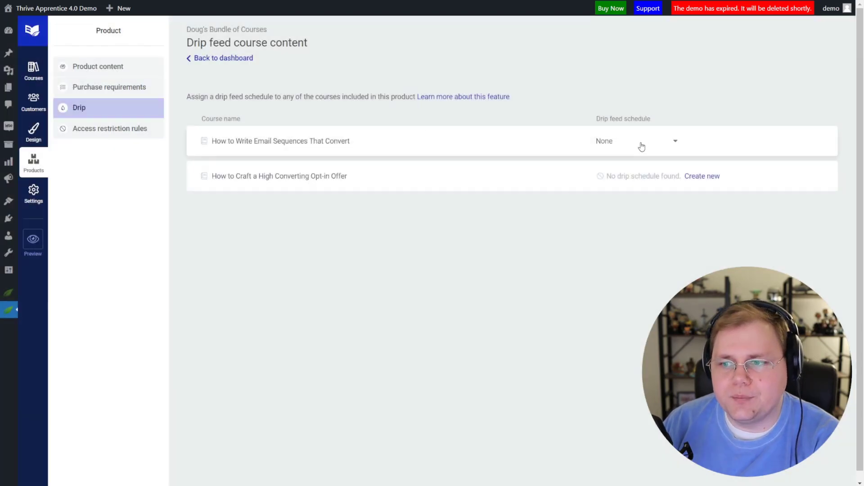
click(639, 143)
click(538, 140)
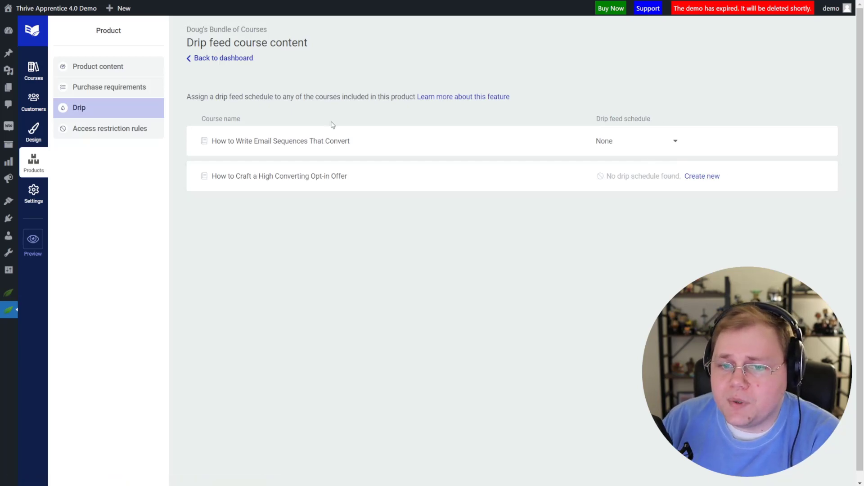
click(647, 142)
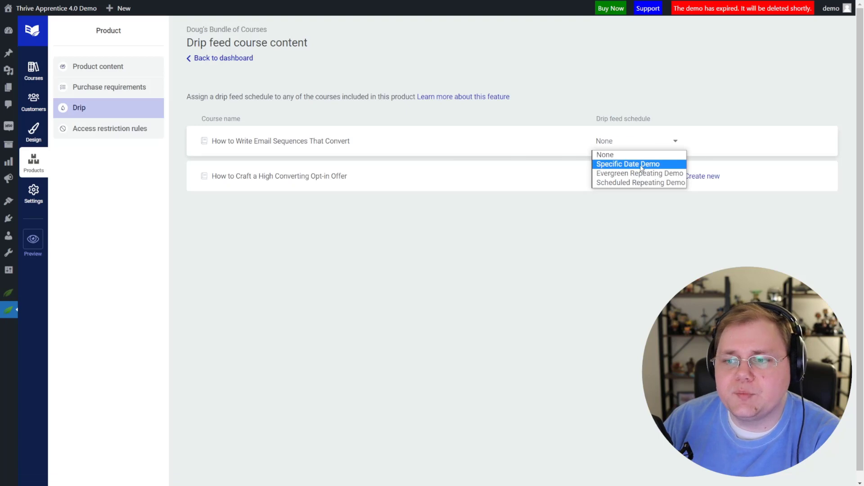
click(644, 165)
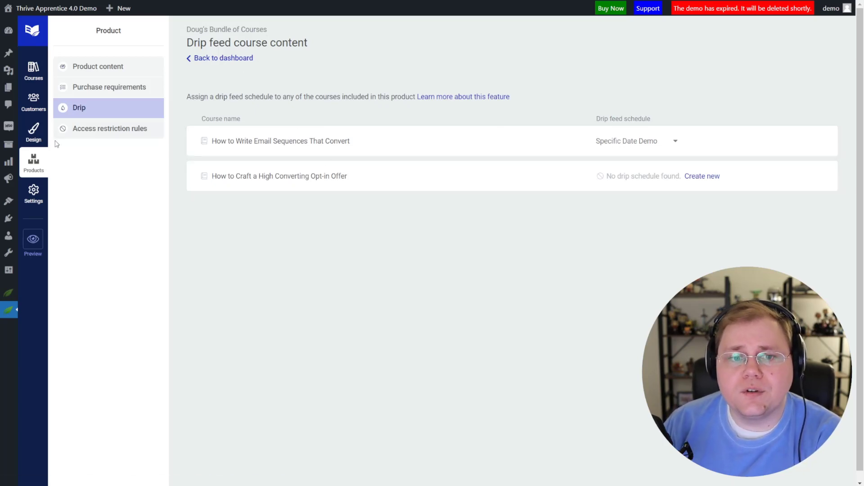
Move the two-course bundle above the How to Write Email Sequences That Convert product in the products list.
click(34, 169)
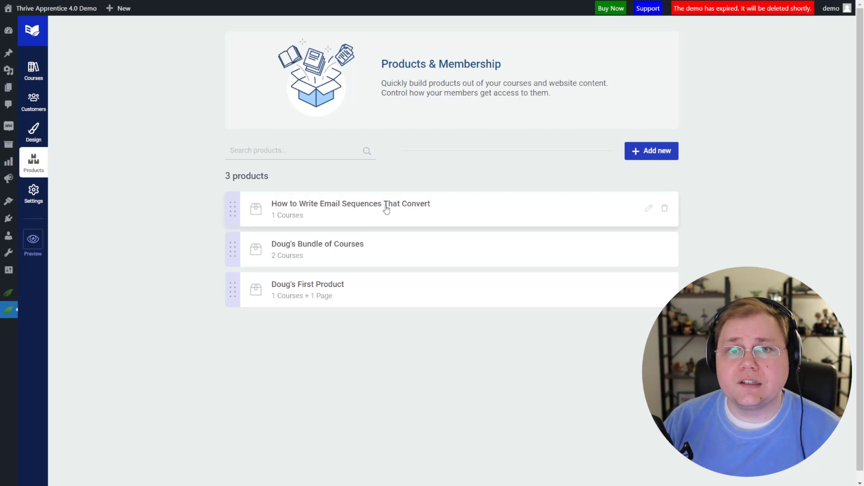
drag(232, 248, 242, 205)
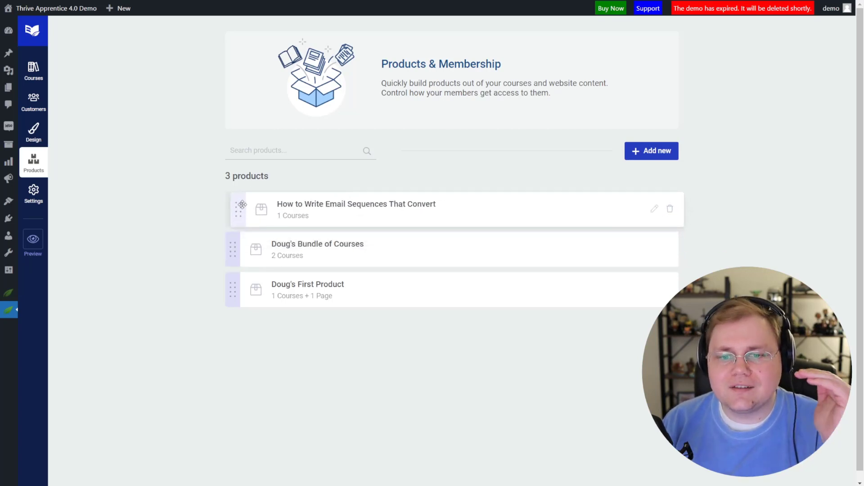
drag(230, 248, 243, 205)
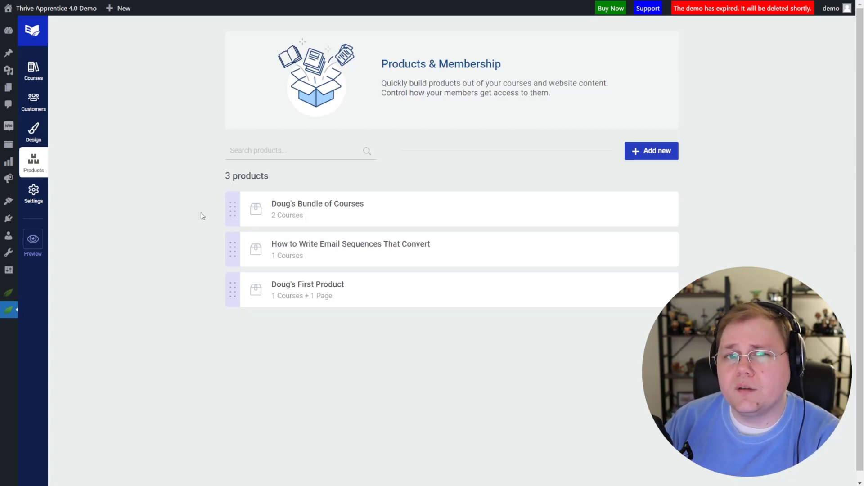
In the bundle's access restriction rules, set the behaviour for drip-locked content to Display custom content.
click(306, 213)
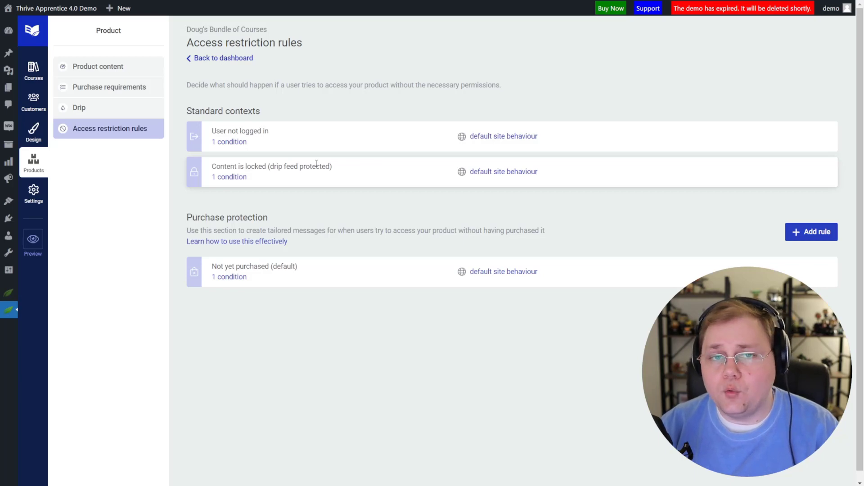
click(513, 172)
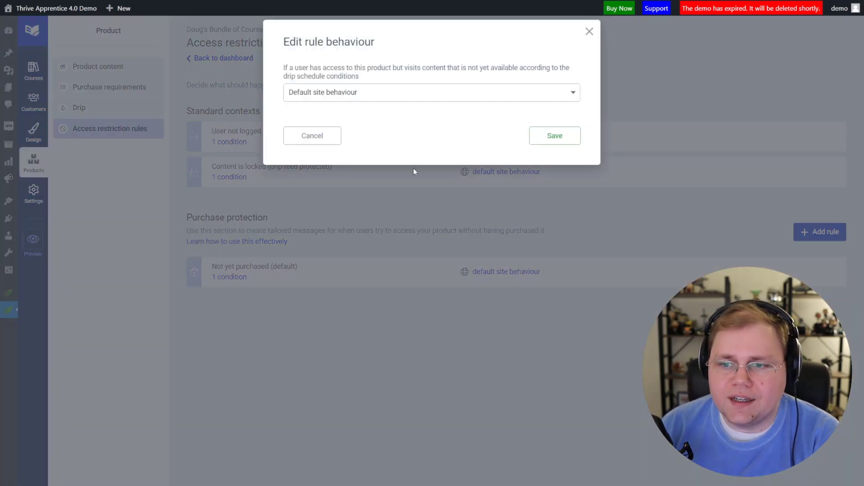
click(317, 138)
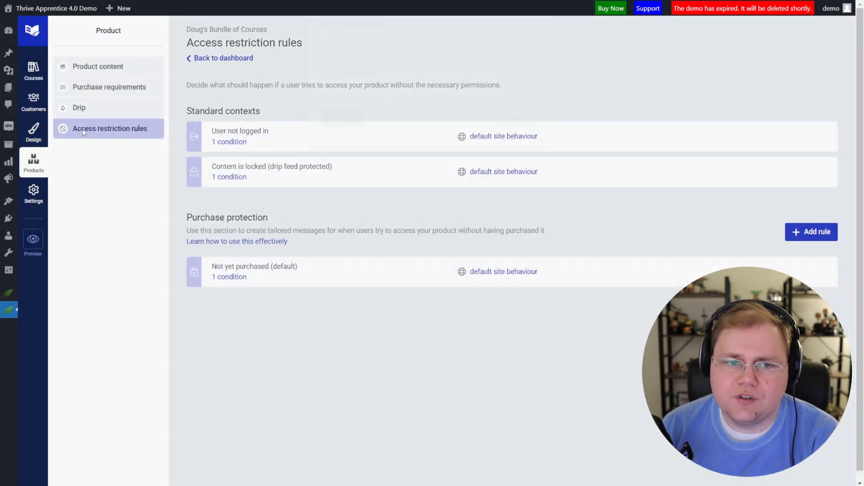
click(507, 172)
click(359, 95)
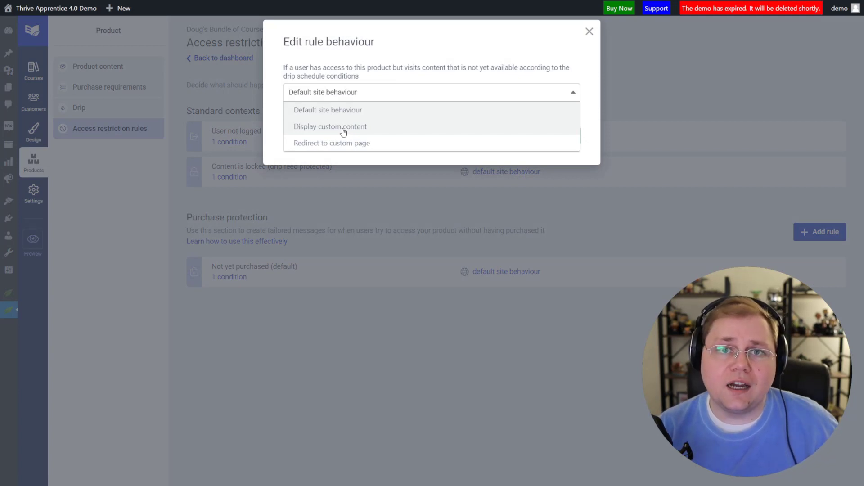
click(343, 128)
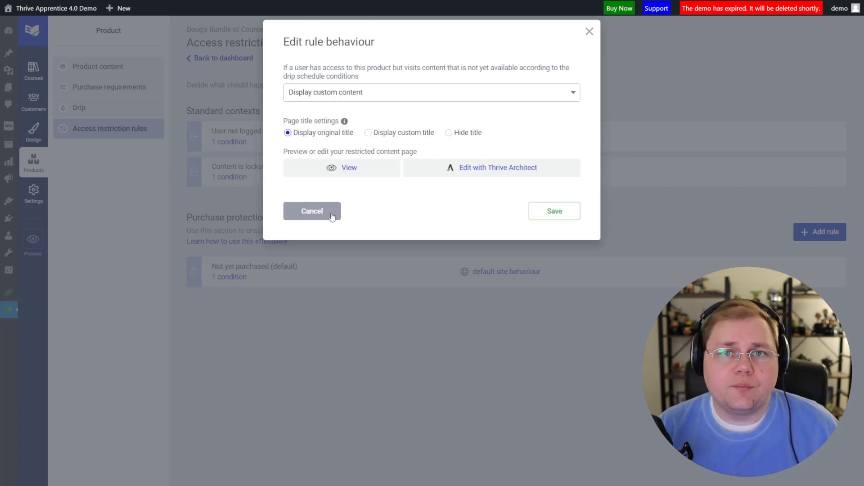